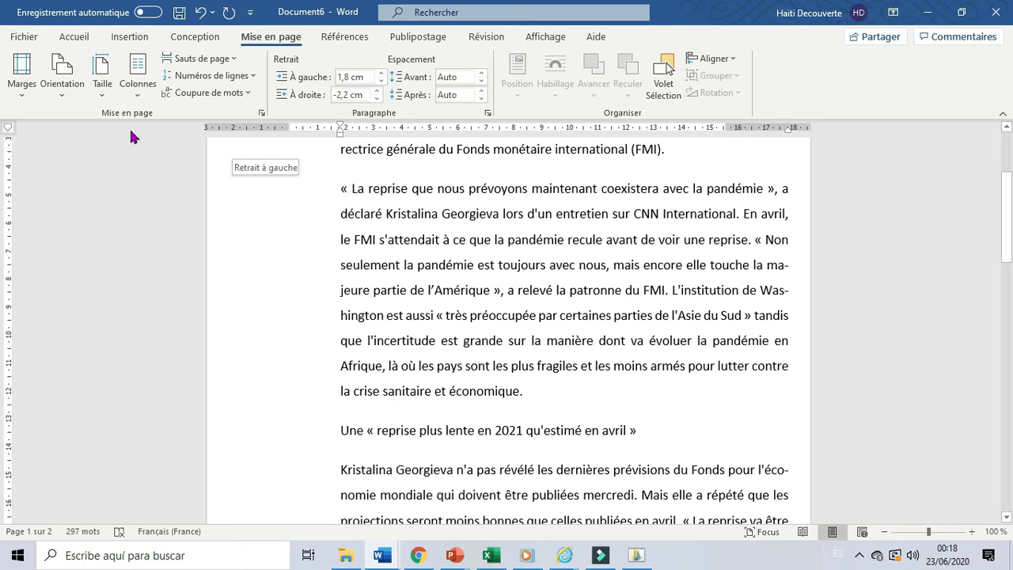
Lay out the whole document in two columns, and switch it to the three-column layout.
click(139, 101)
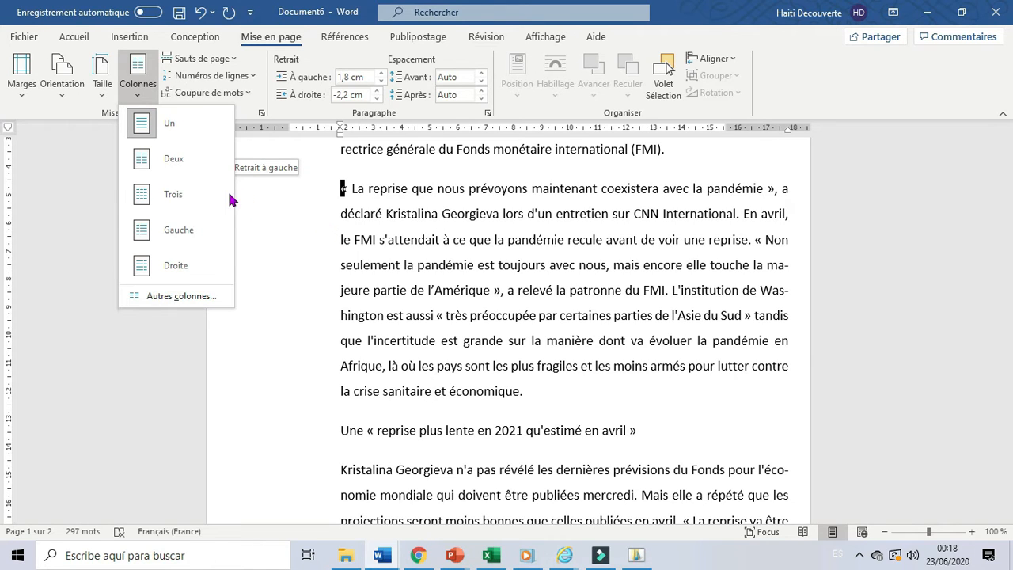
click(178, 169)
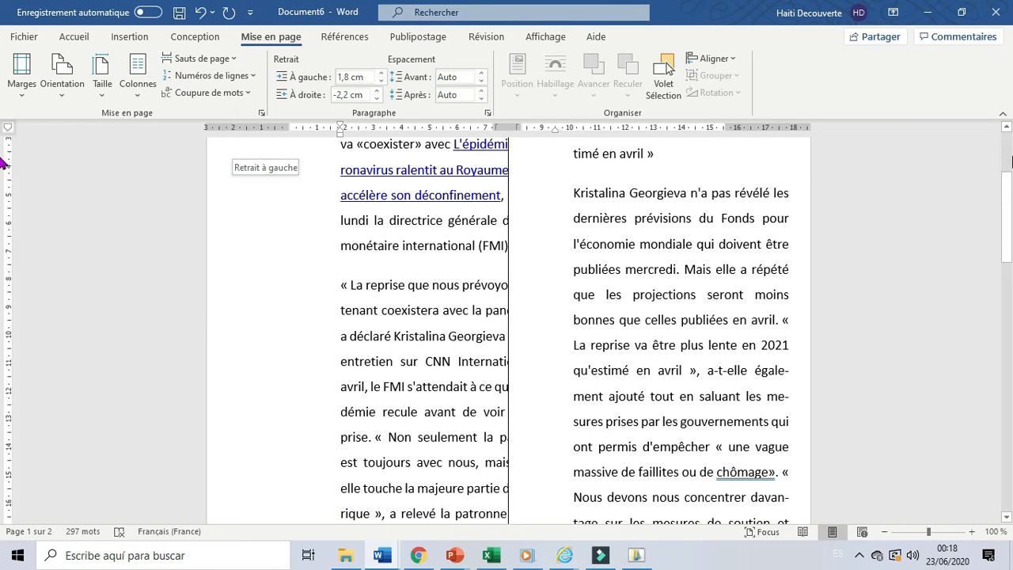
scroll(554, 237, up, 3)
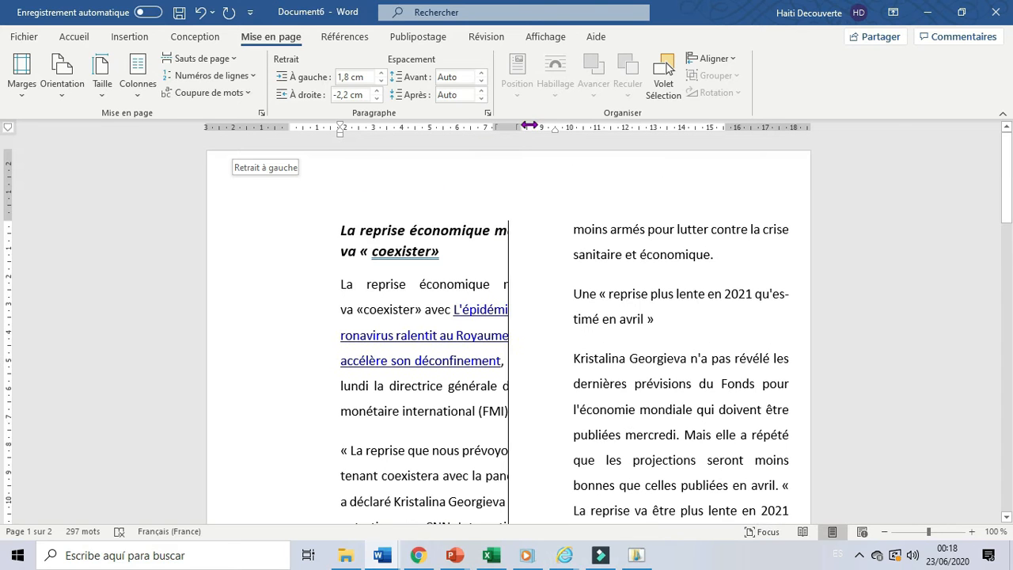
click(145, 107)
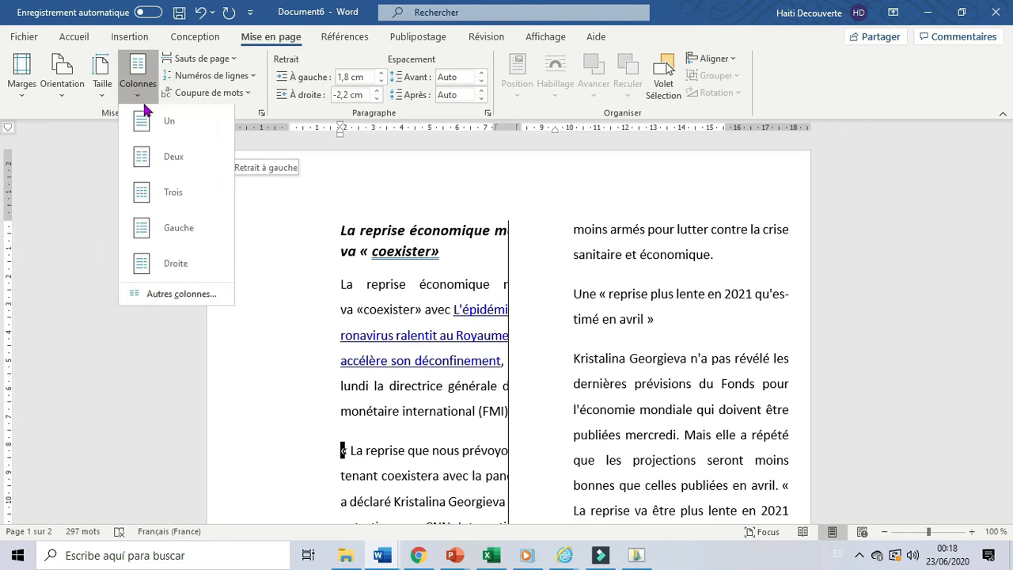
click(158, 197)
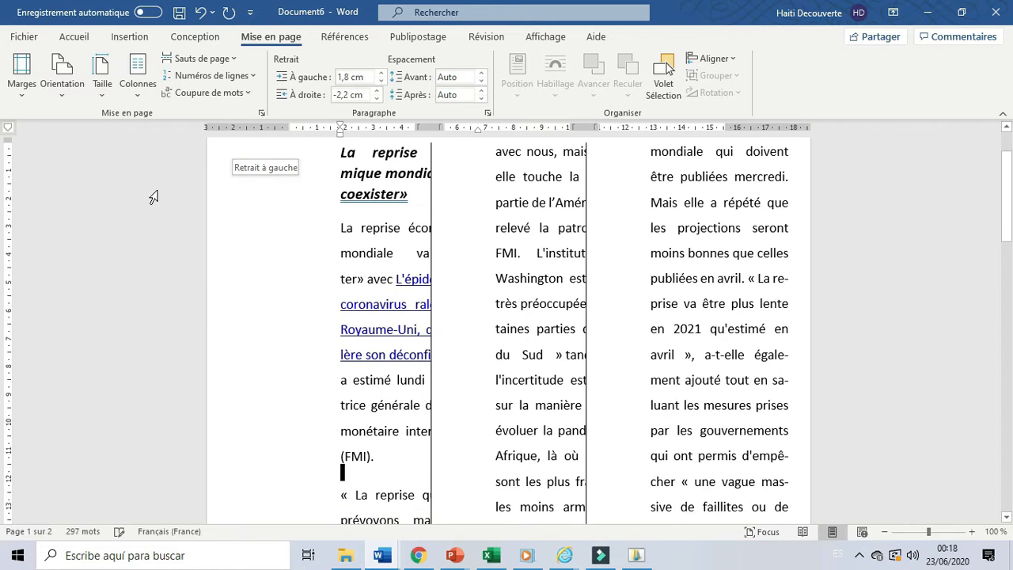
Apply the unequal Gauche column layout to the document, and change it to the Droite layout.
click(140, 100)
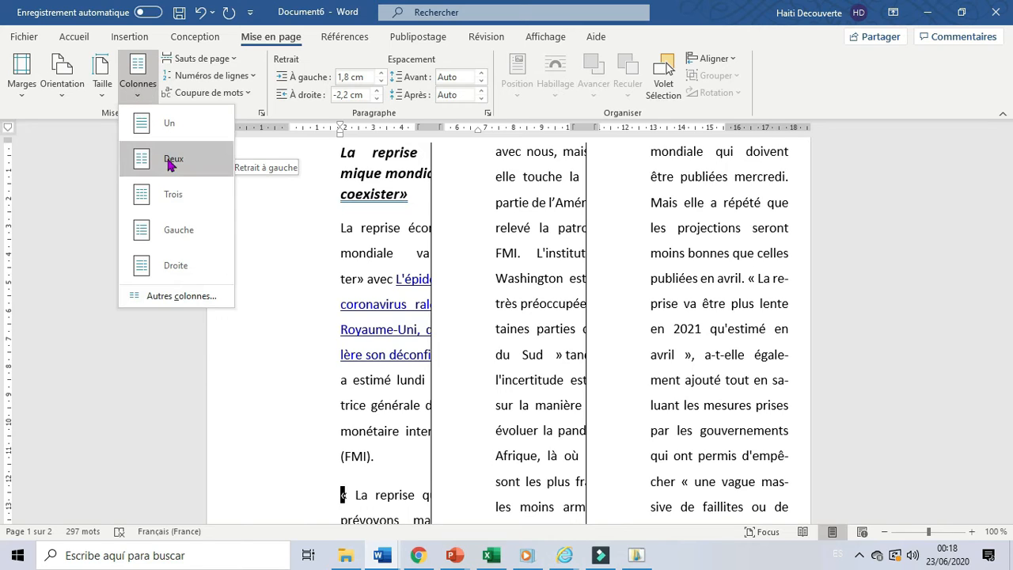
click(173, 244)
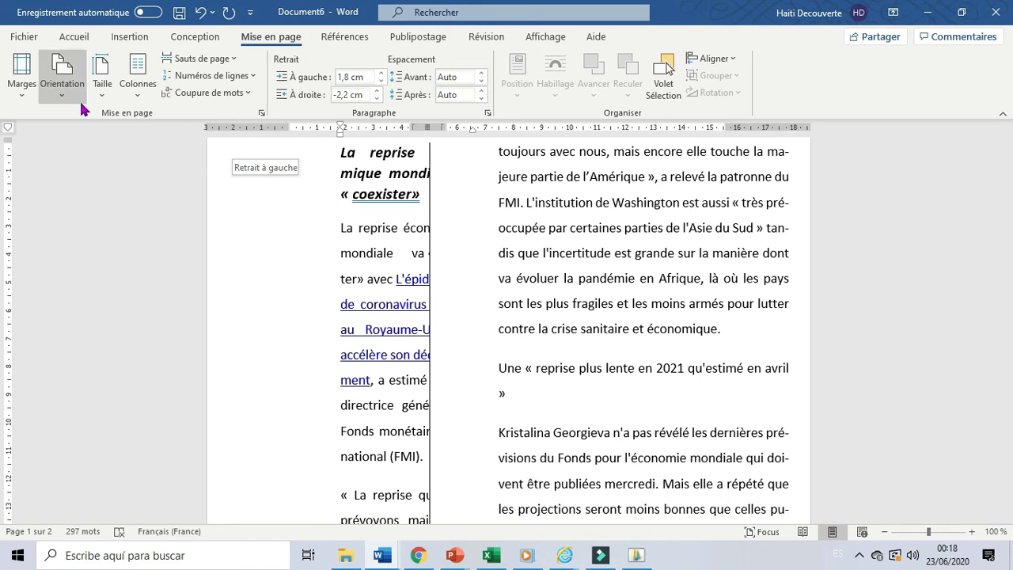
click(137, 93)
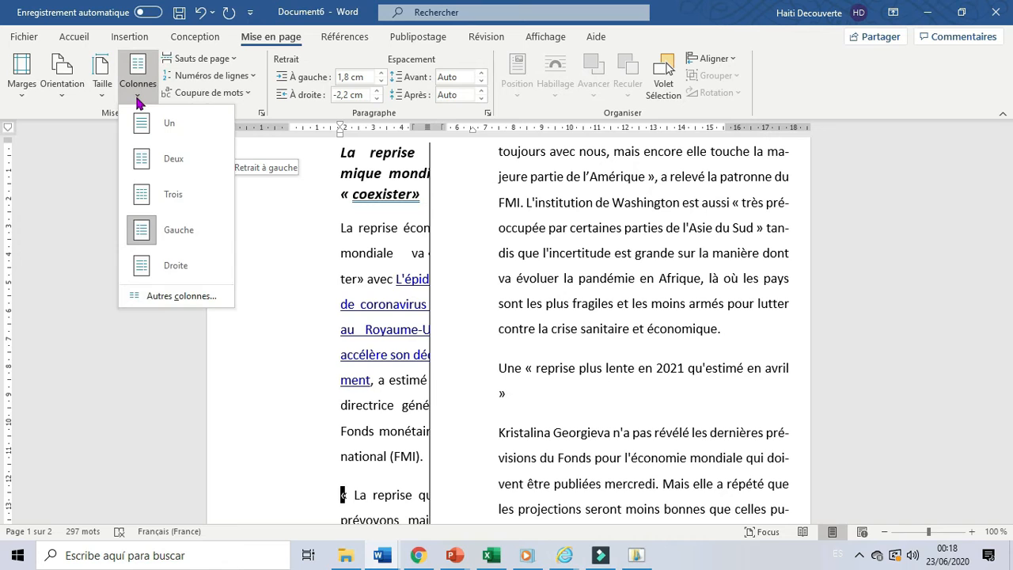
click(170, 269)
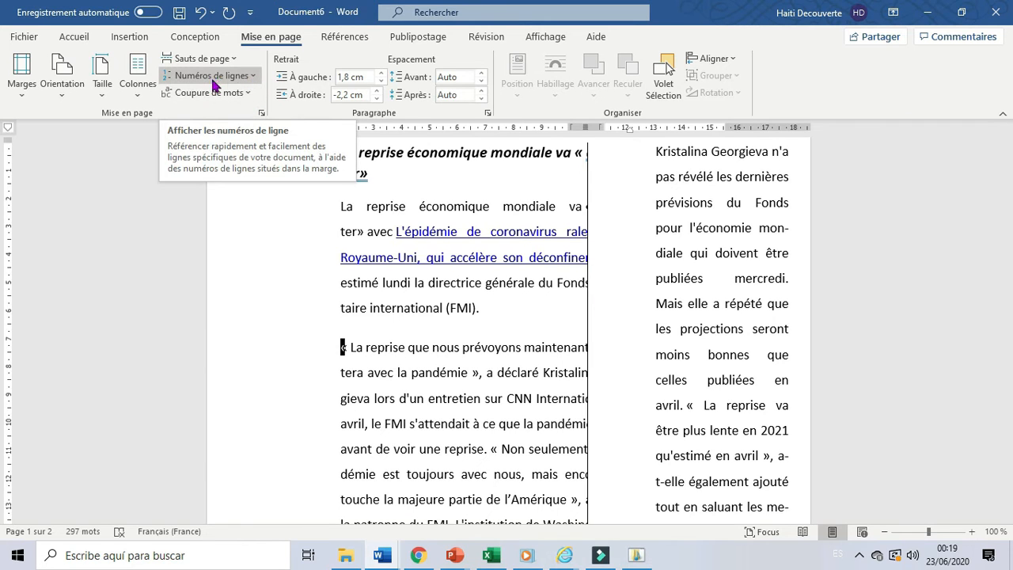
Remove the separator line between the columns throughout the document.
click(139, 101)
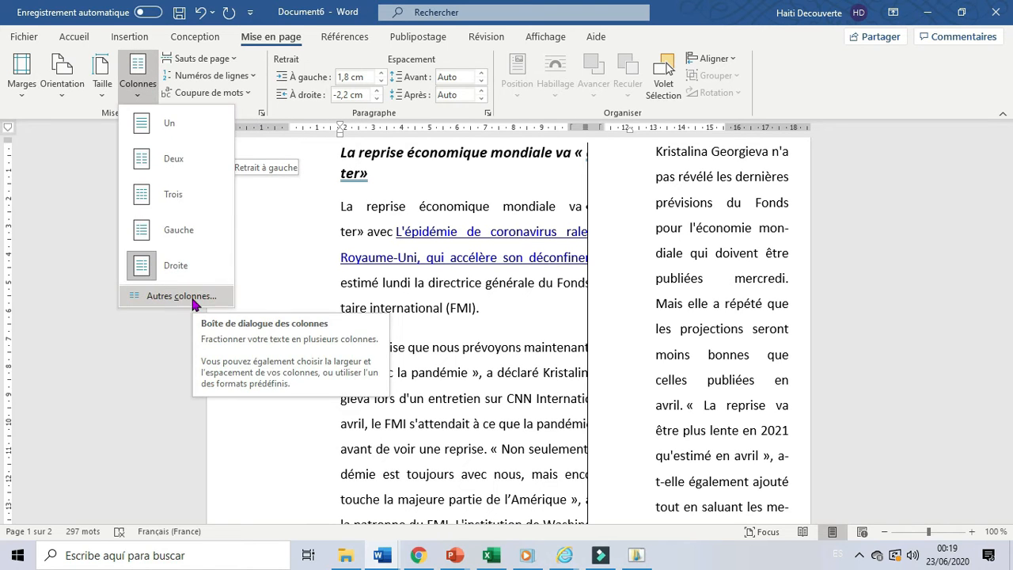
click(193, 299)
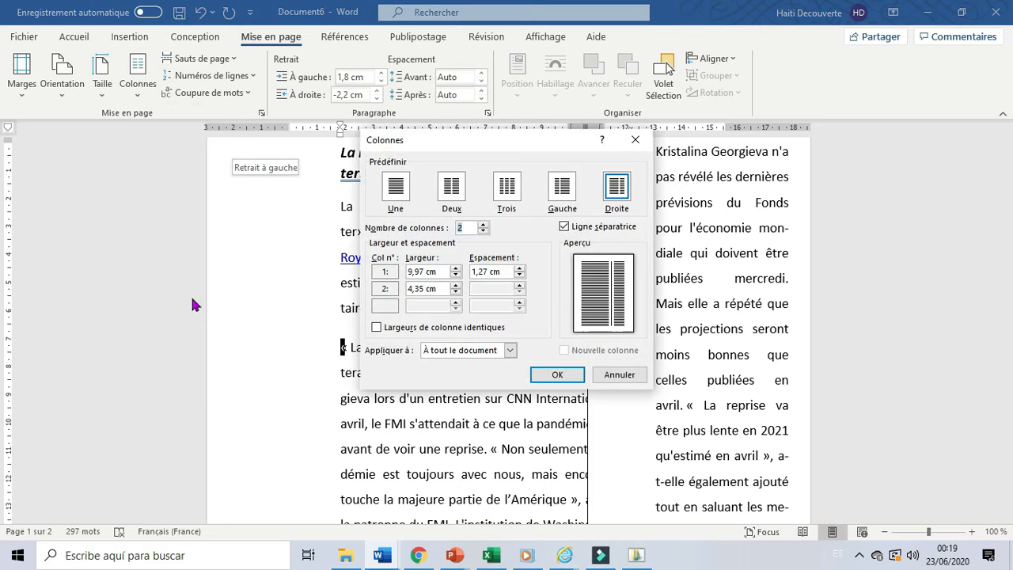
click(574, 226)
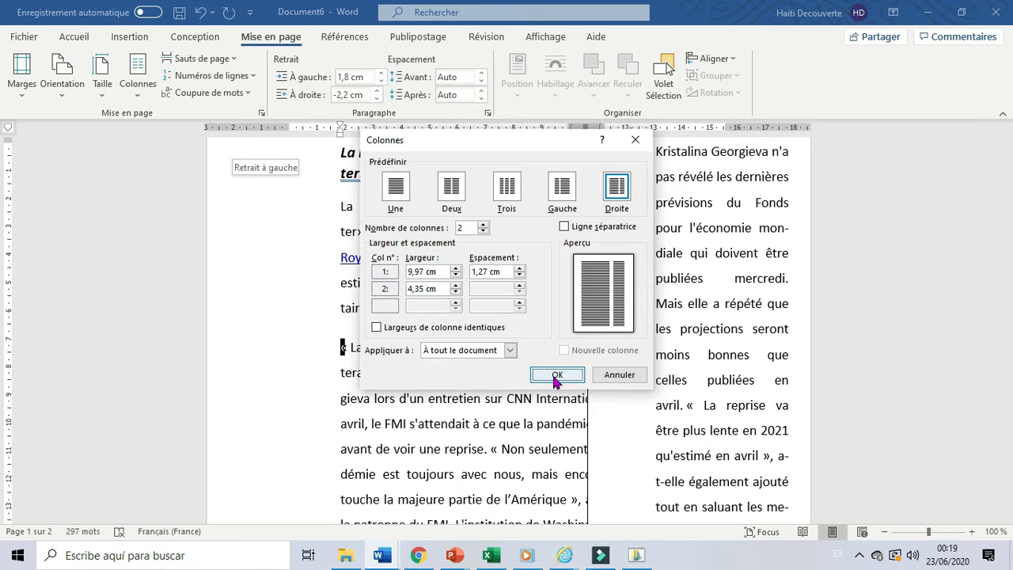
click(556, 377)
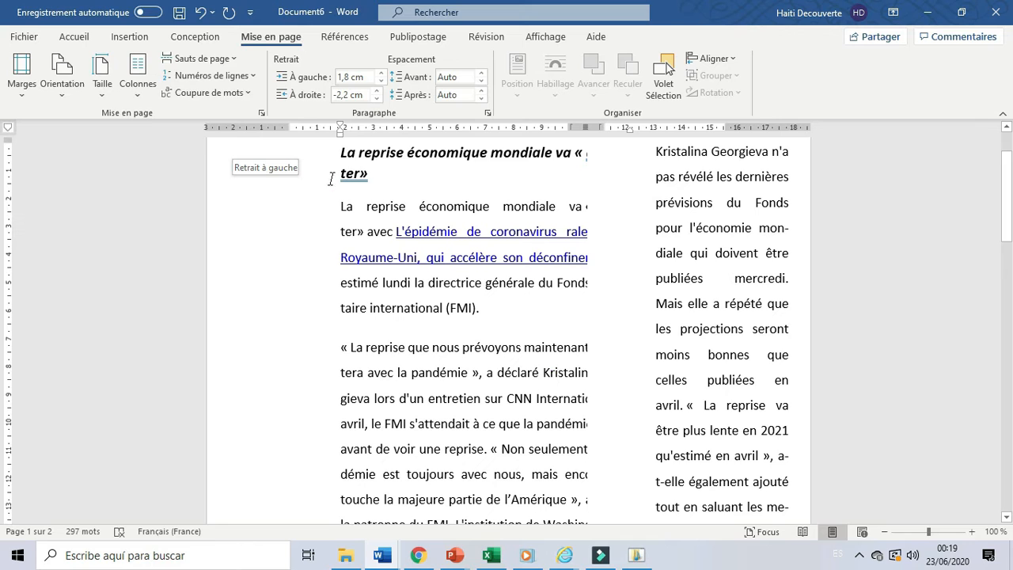
Set the number of columns to 8 for the whole document.
click(145, 102)
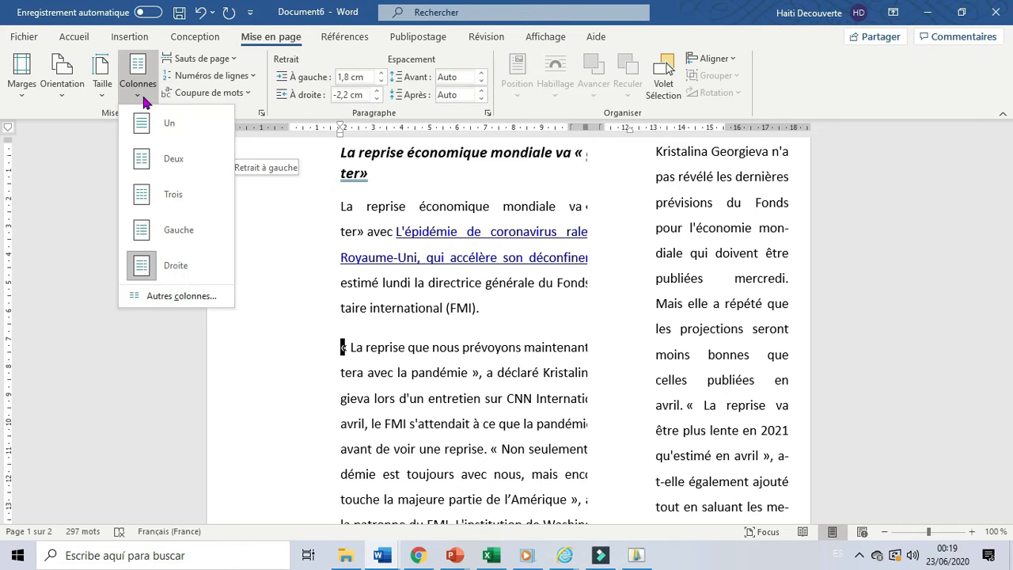
click(184, 296)
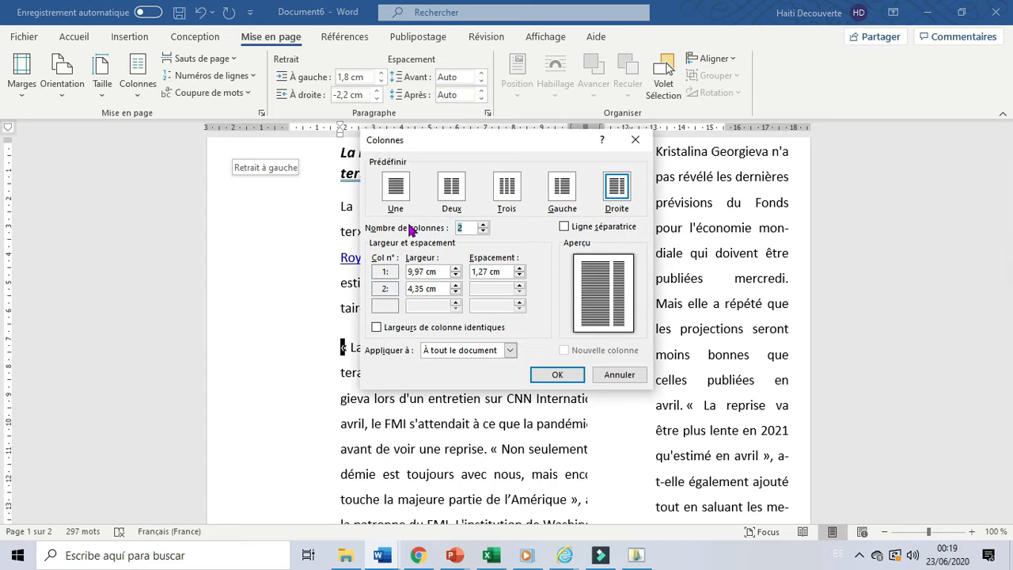
click(483, 225)
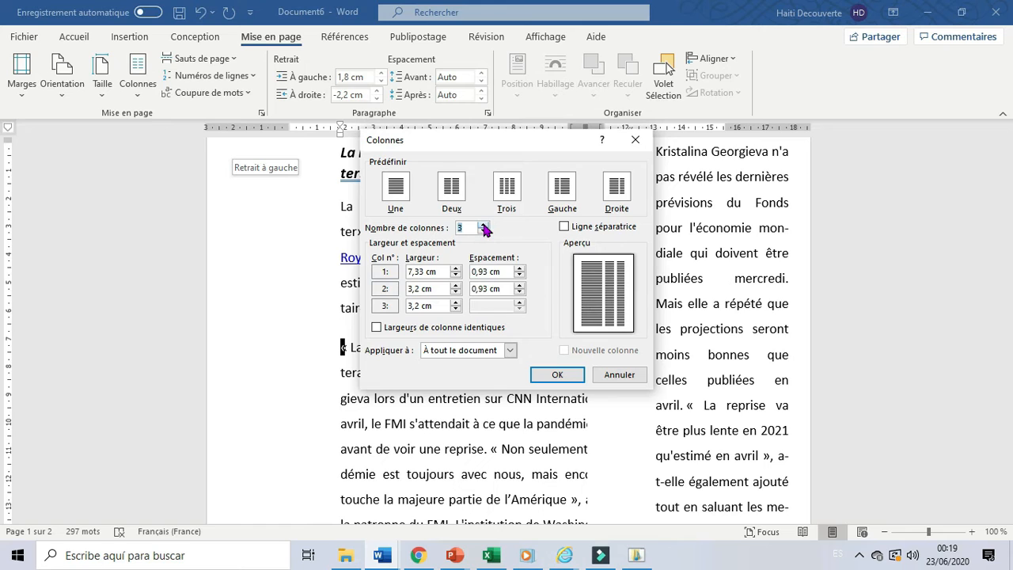
click(483, 225)
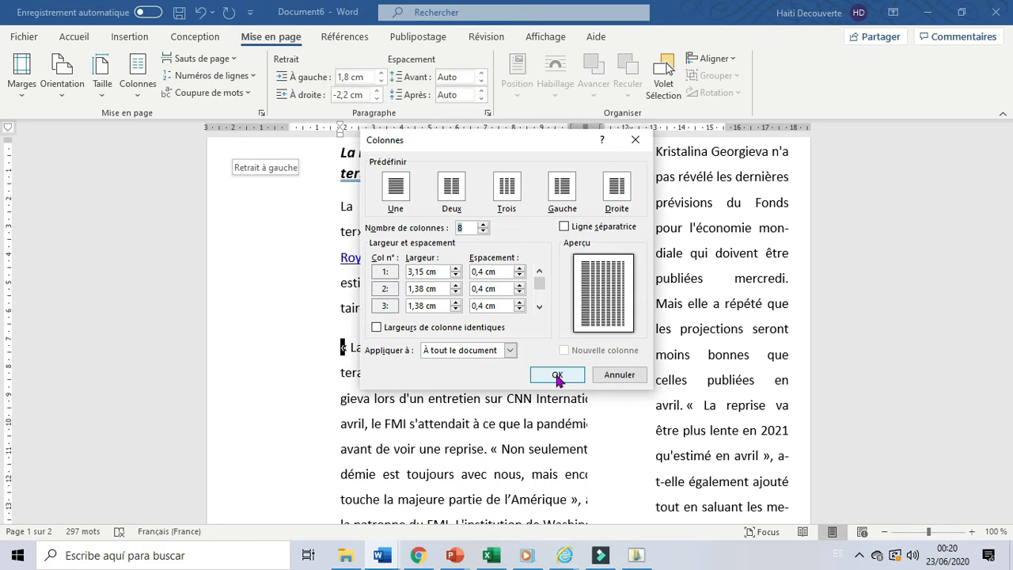
click(558, 377)
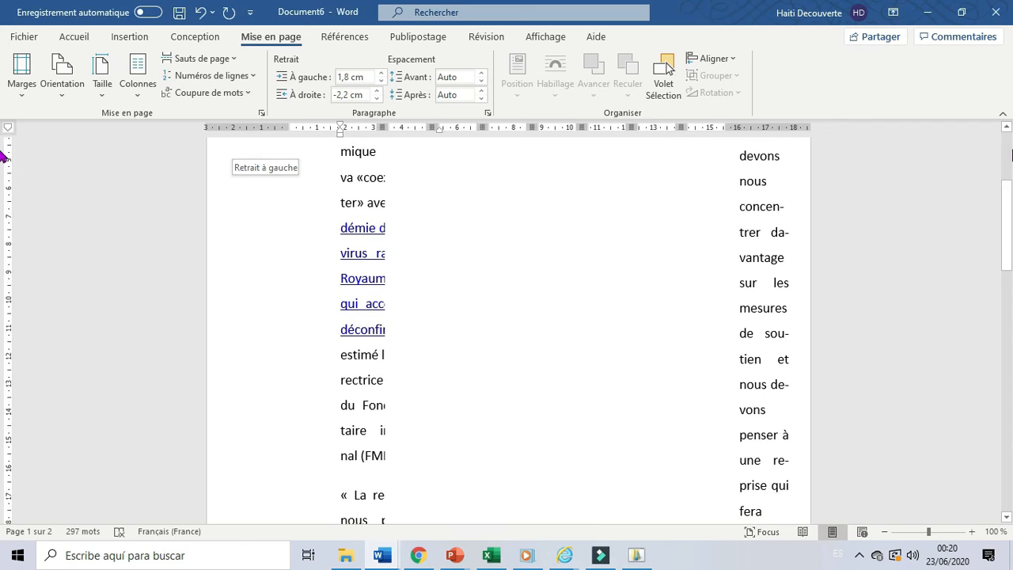
Return the whole document to a single column.
click(1005, 156)
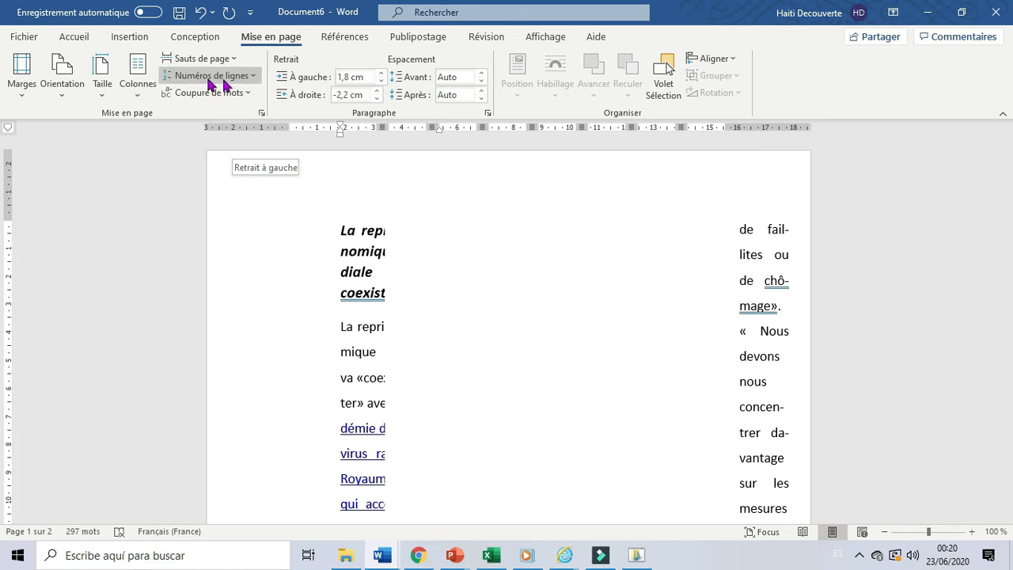
click(137, 99)
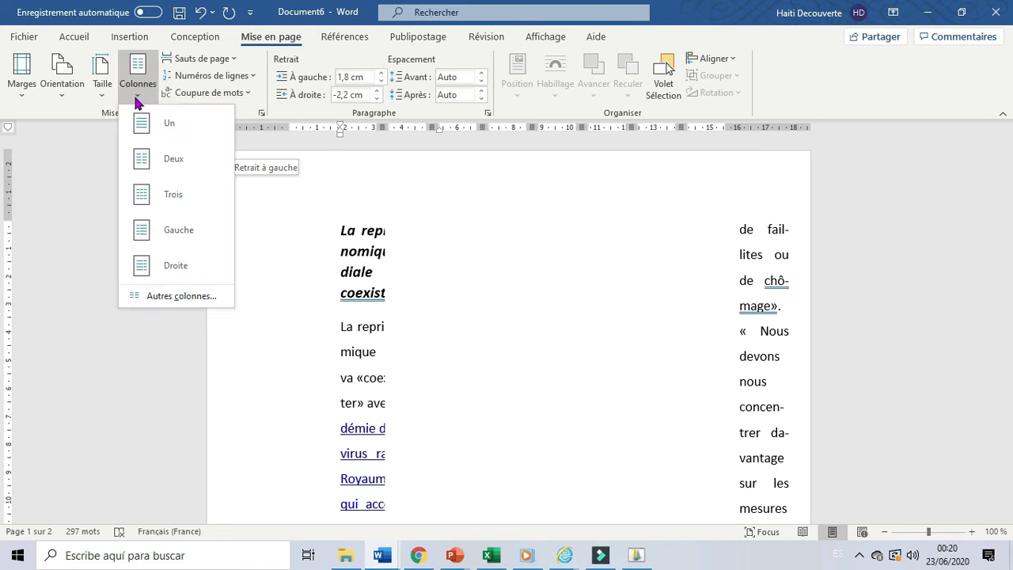
click(143, 122)
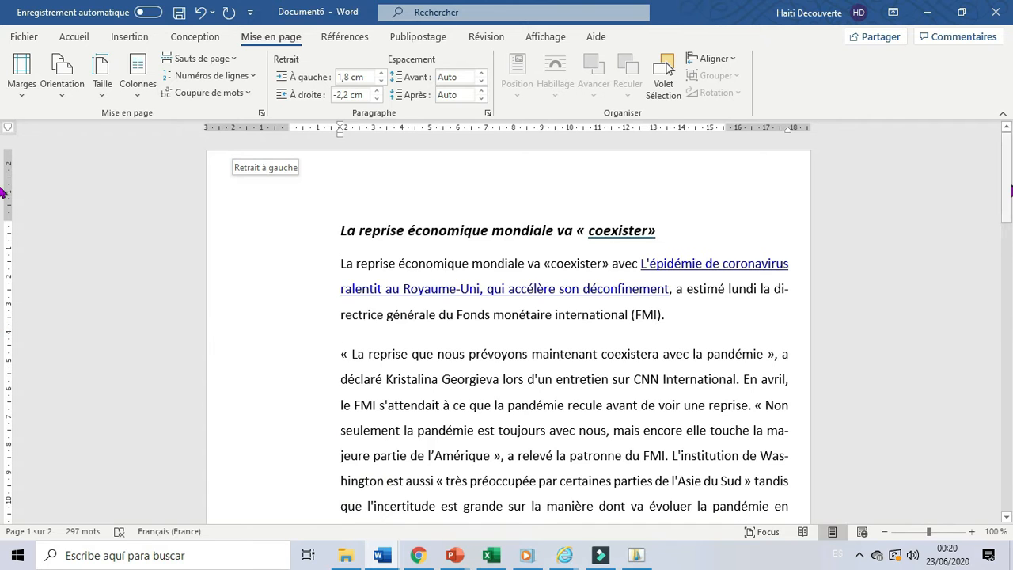
Split only the paragraph starting « La reprise que nous prévoyons maintenant » into two columns.
drag(1011, 190, 1010, 222)
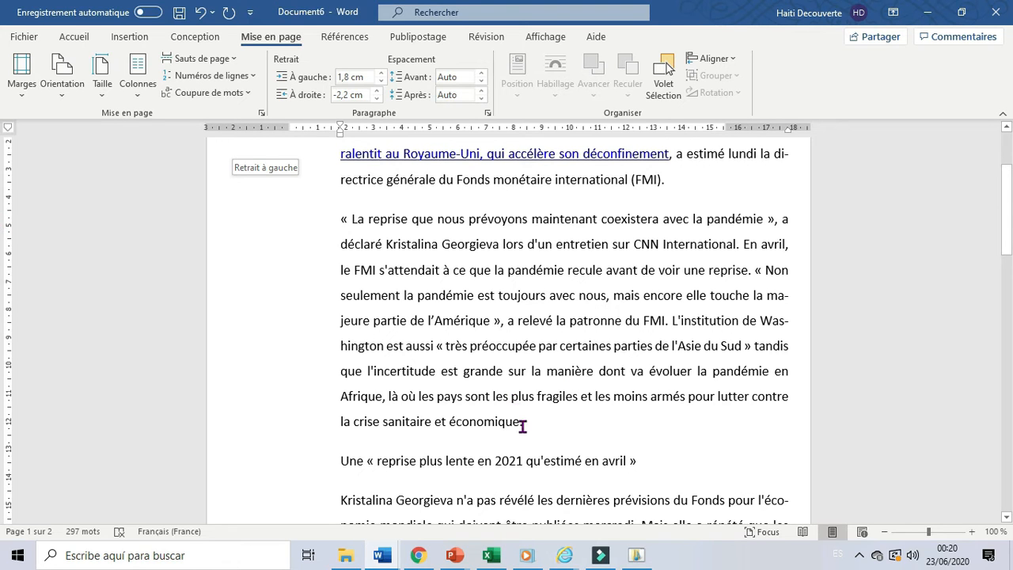
drag(524, 423, 329, 216)
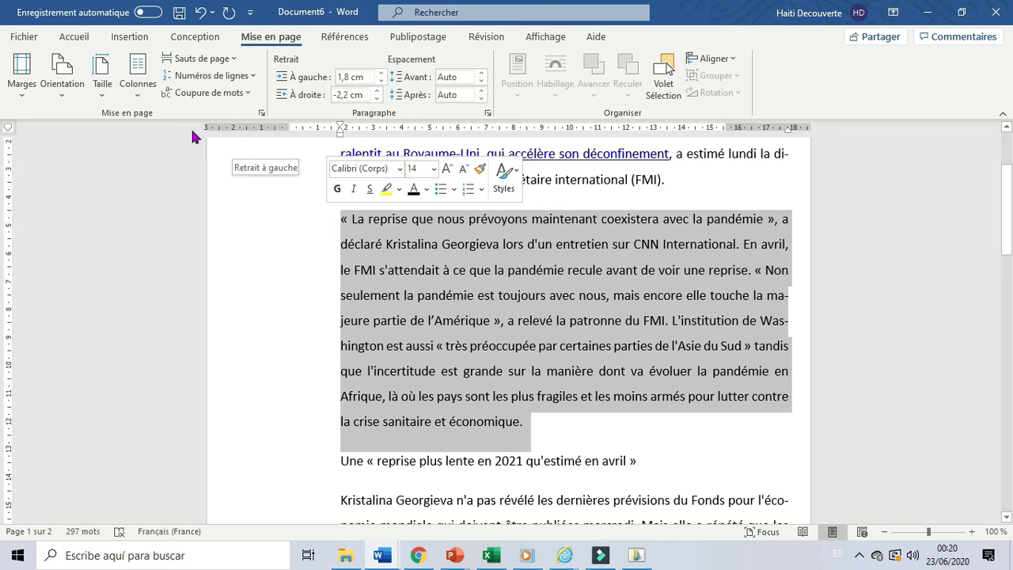
click(138, 99)
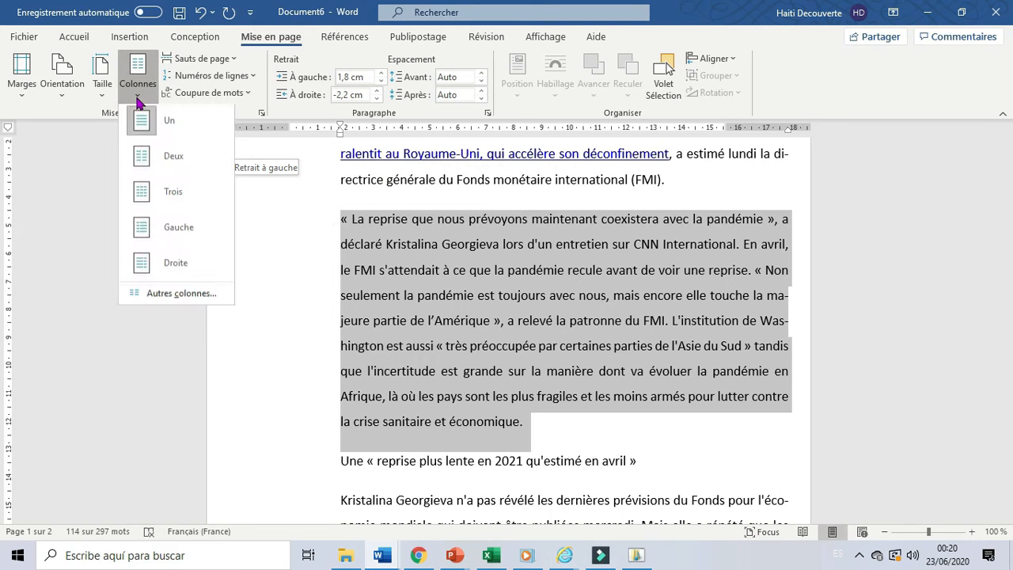
click(161, 163)
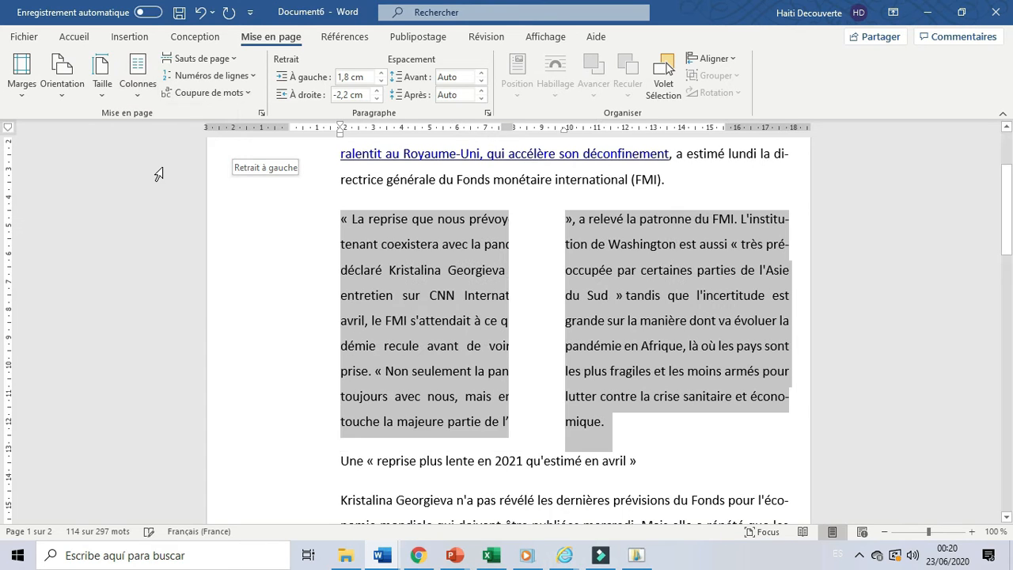
click(1006, 518)
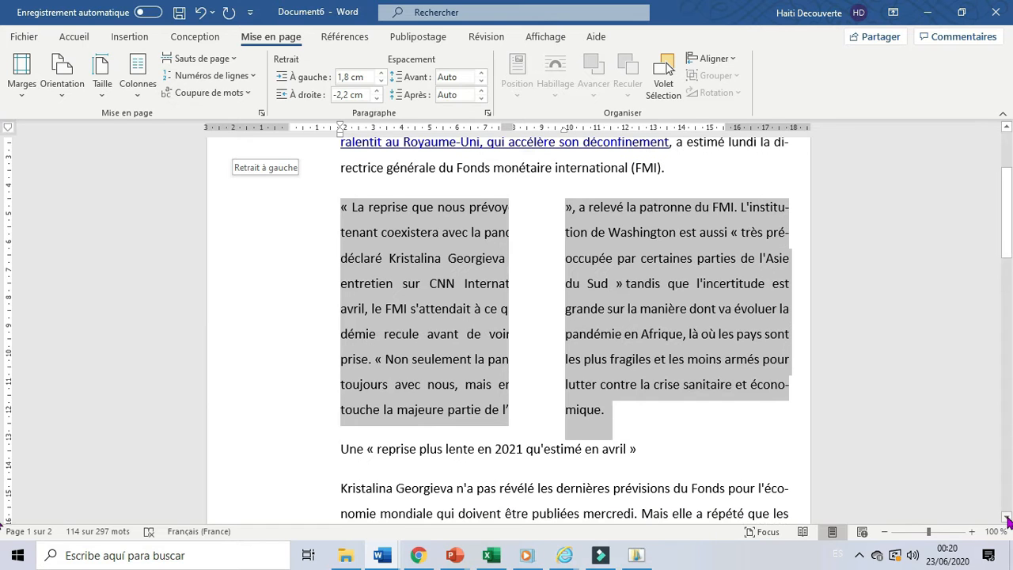
click(1006, 518)
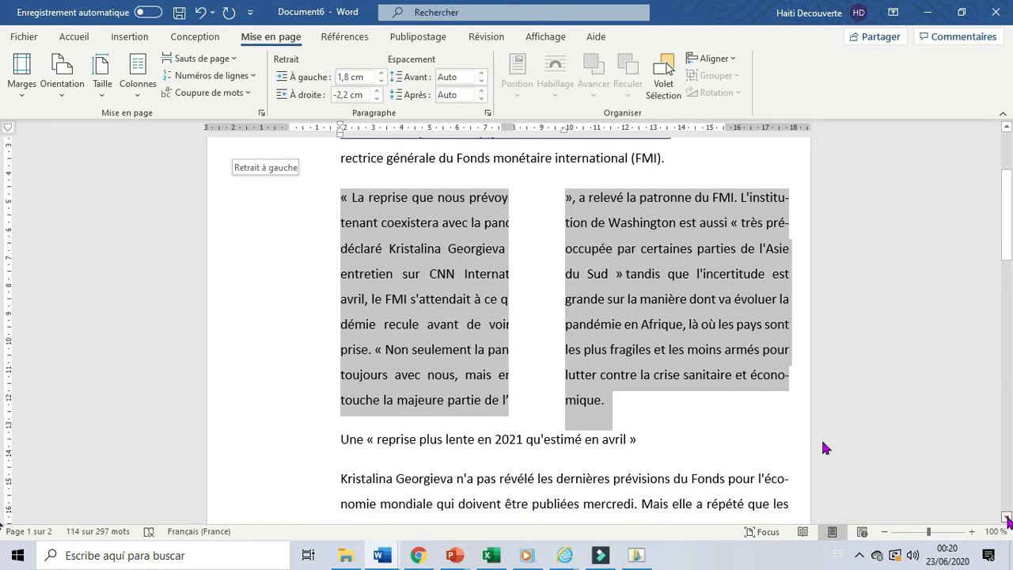
scroll(681, 393, down, 1)
click(681, 394)
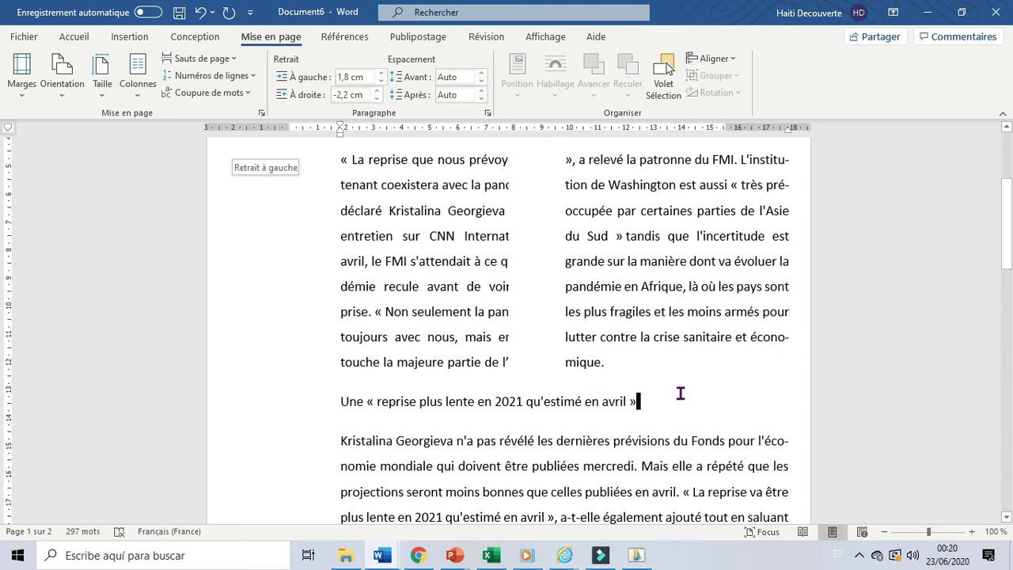
Restore the two-column paragraph to a single column like the rest of the text, and clear the selection.
click(144, 107)
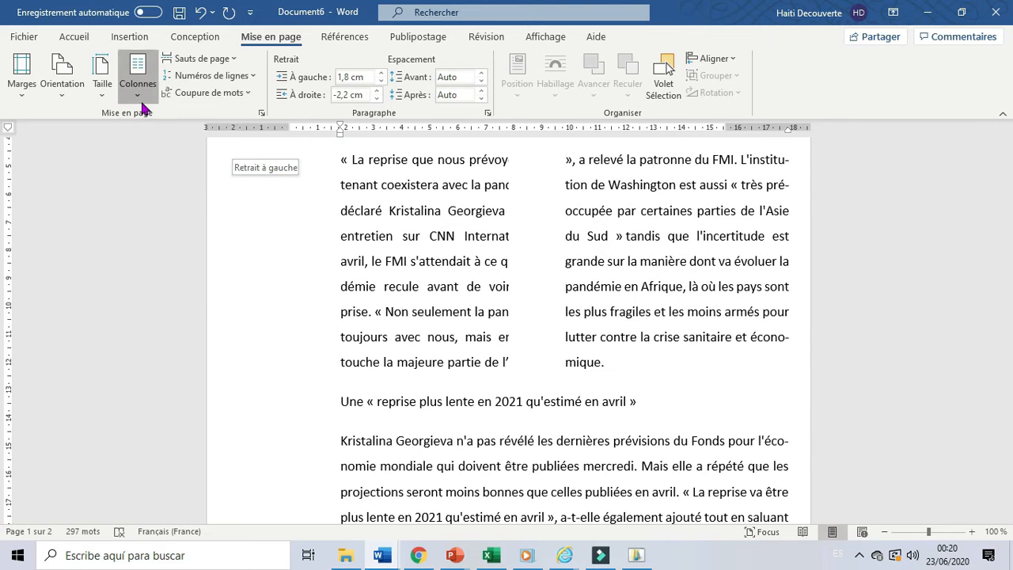
click(285, 365)
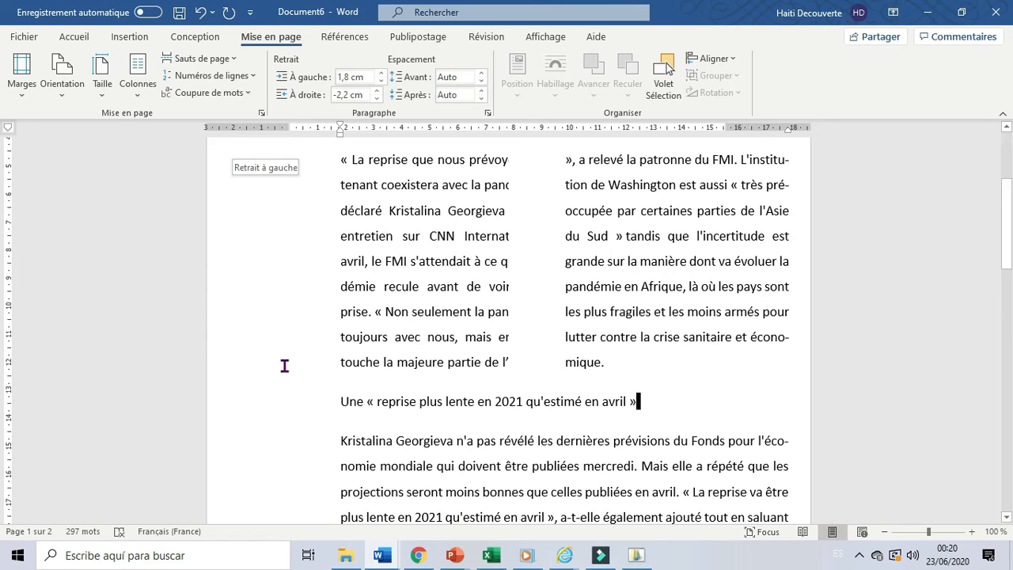
click(138, 103)
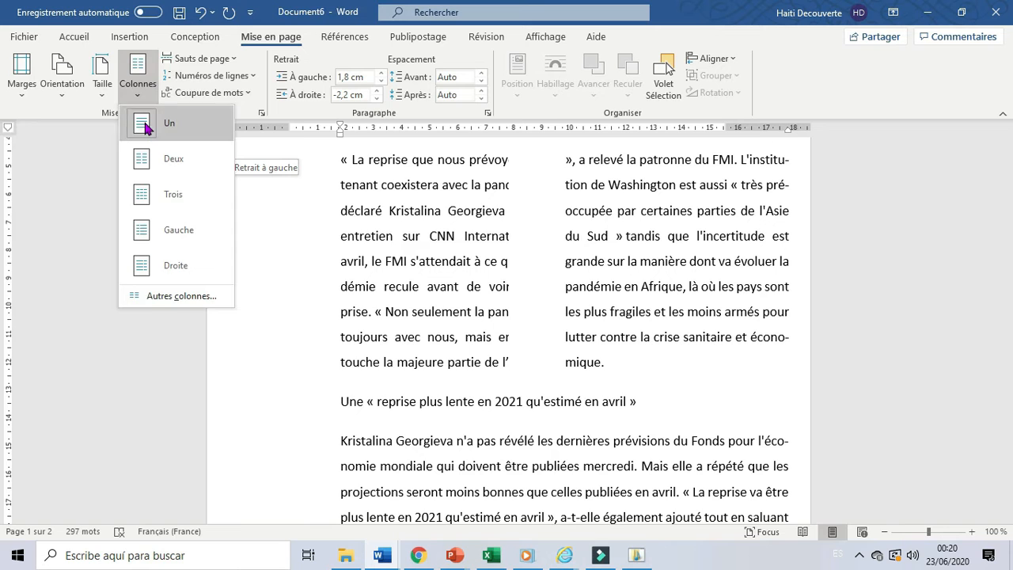
click(142, 122)
key(ctrl+a)
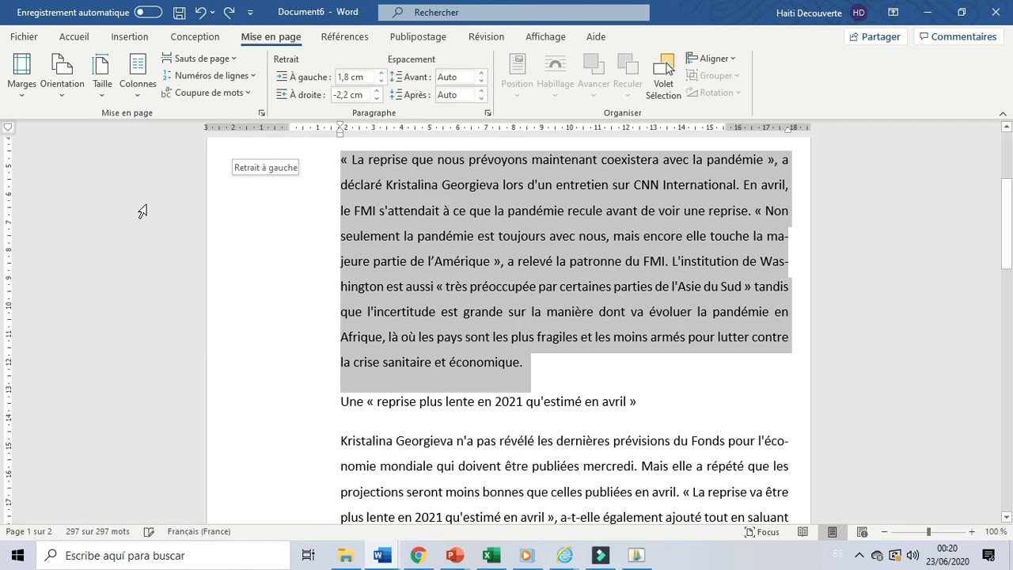
click(341, 287)
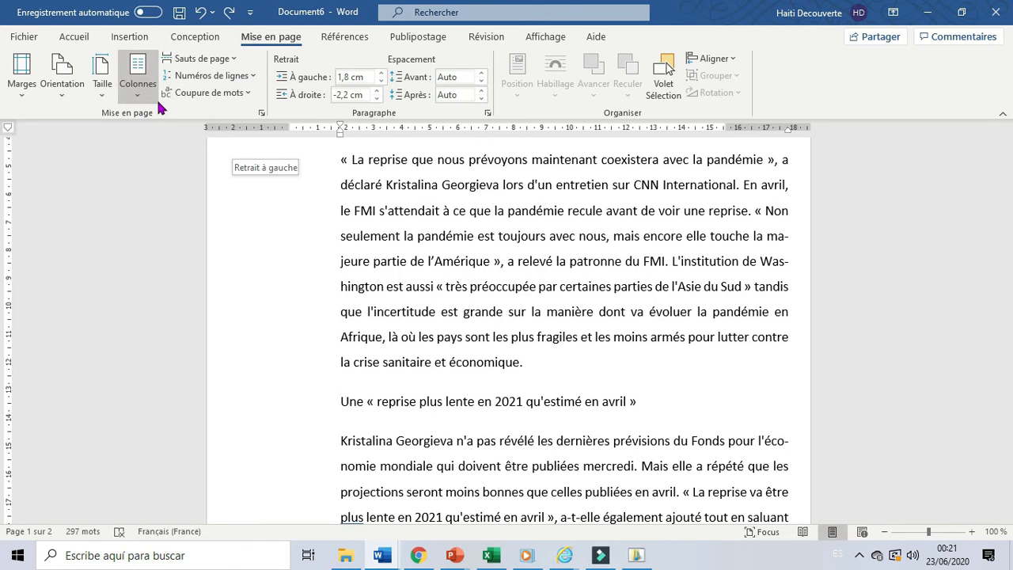
click(253, 76)
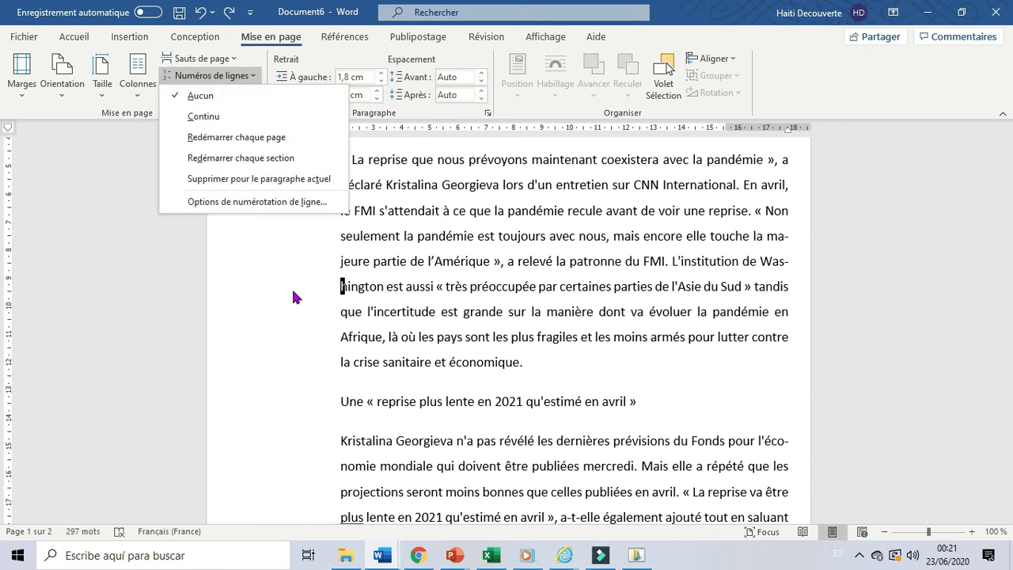
click(272, 315)
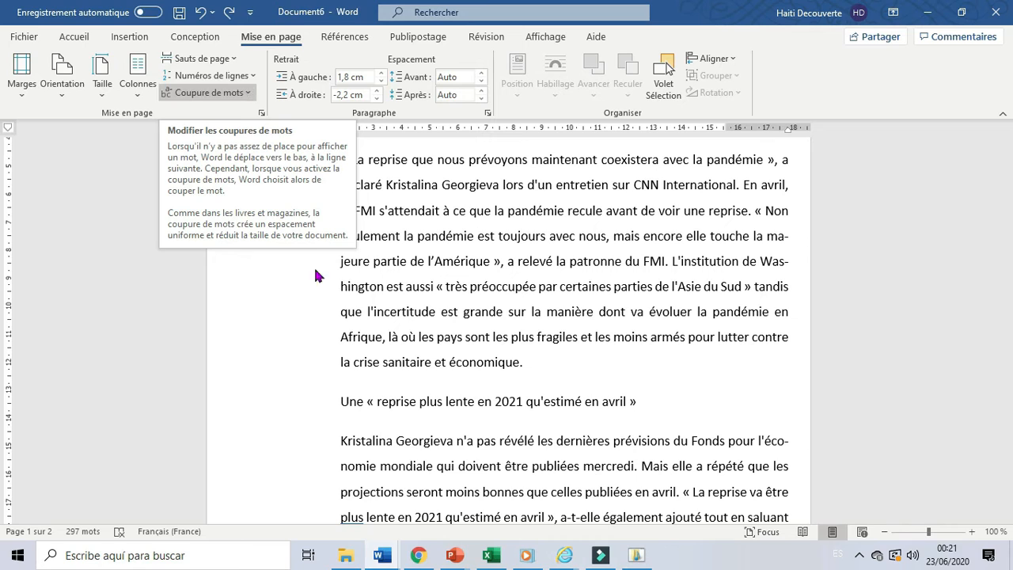
Turn on continuous line numbering for the document and check how the numbers run from the first page onto the second.
click(253, 76)
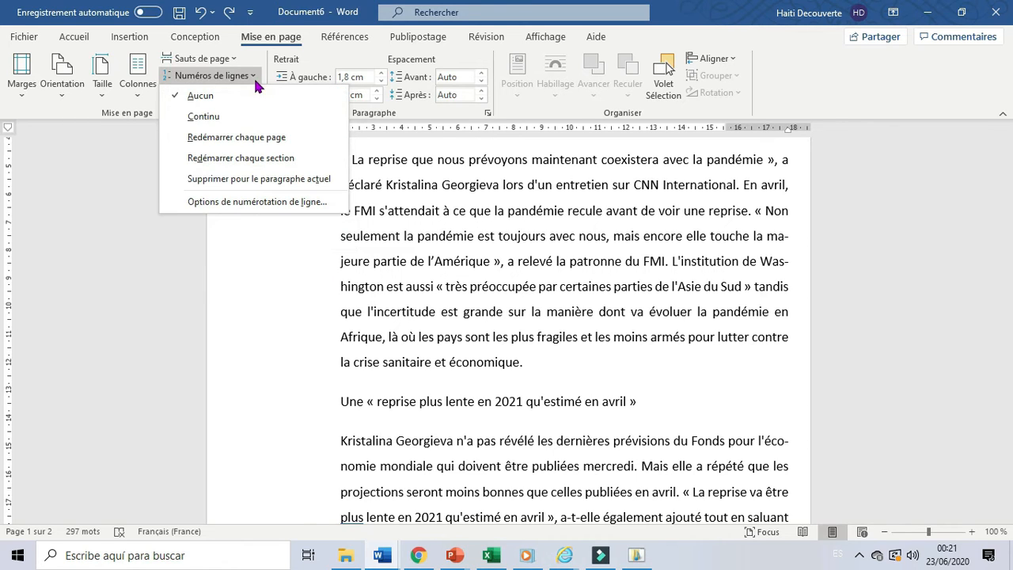
click(247, 126)
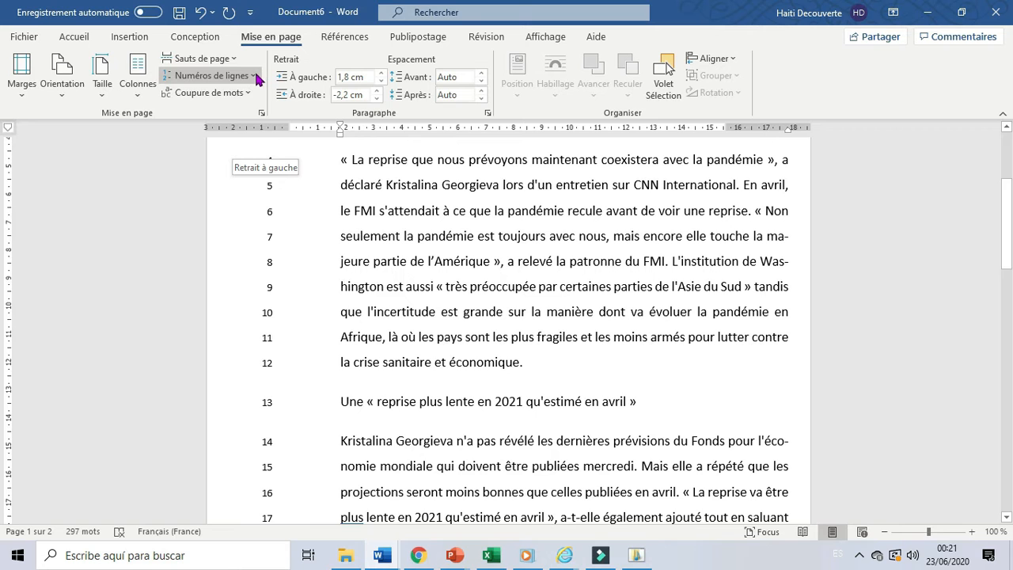
click(1008, 468)
click(1007, 468)
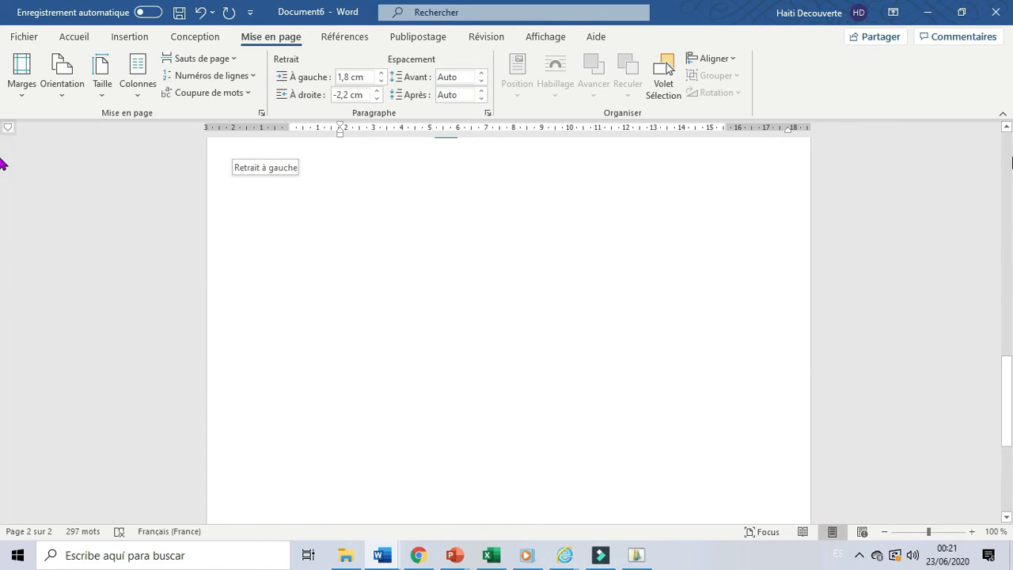
click(1007, 156)
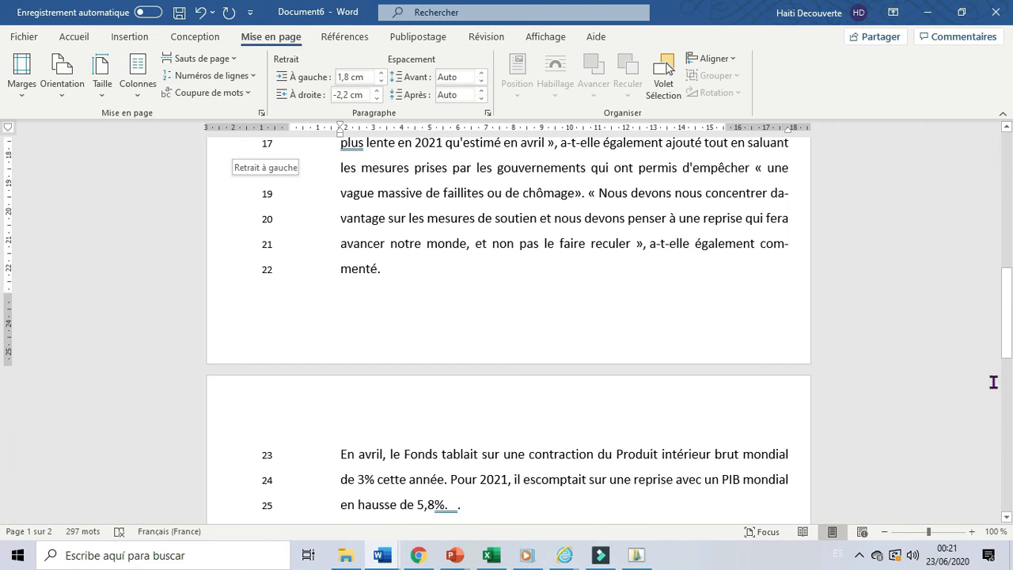
click(1008, 519)
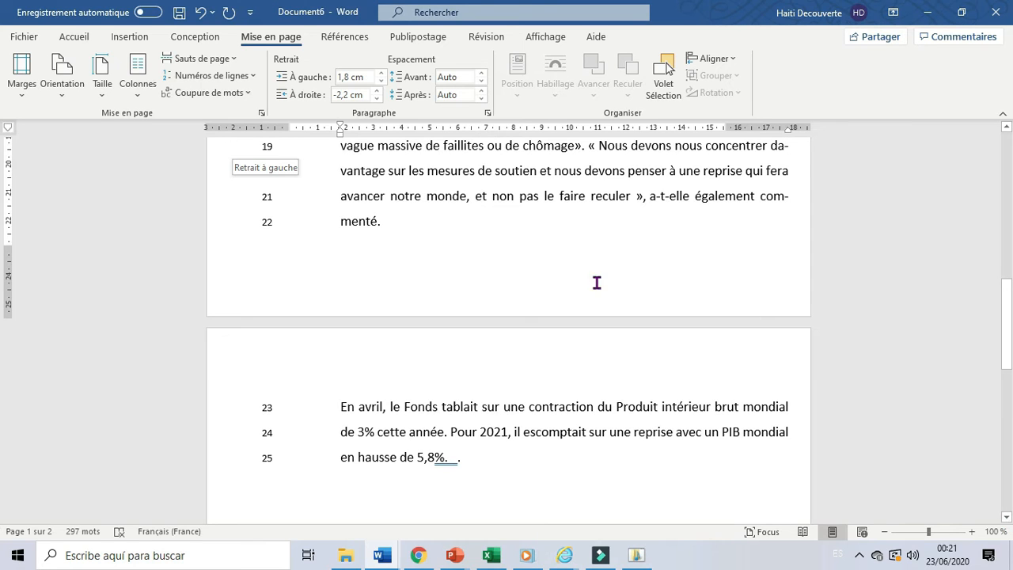
Dismiss the battery warning, set the line numbers to restart on each page, and check the numbering on both pages.
click(253, 77)
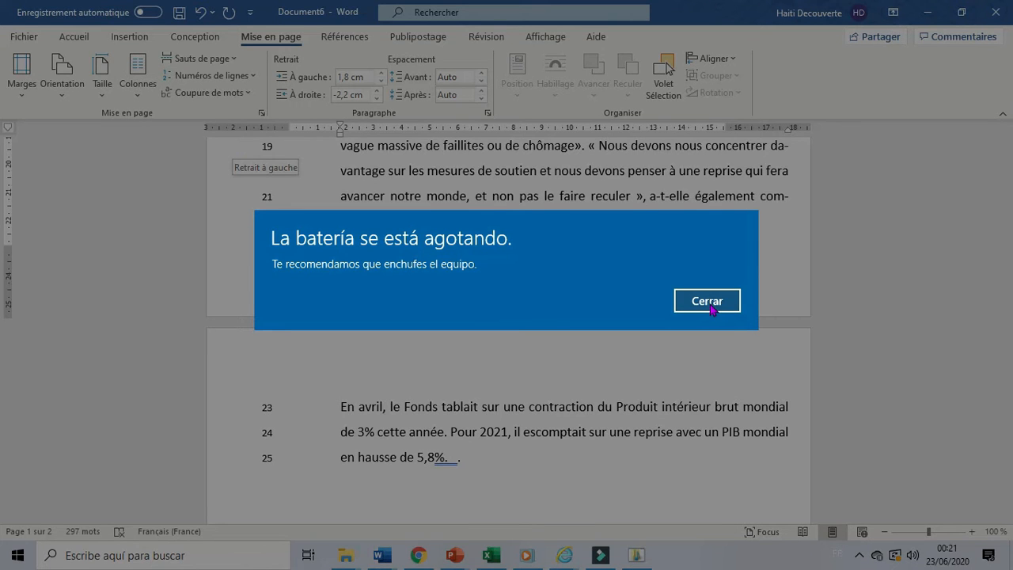
click(707, 301)
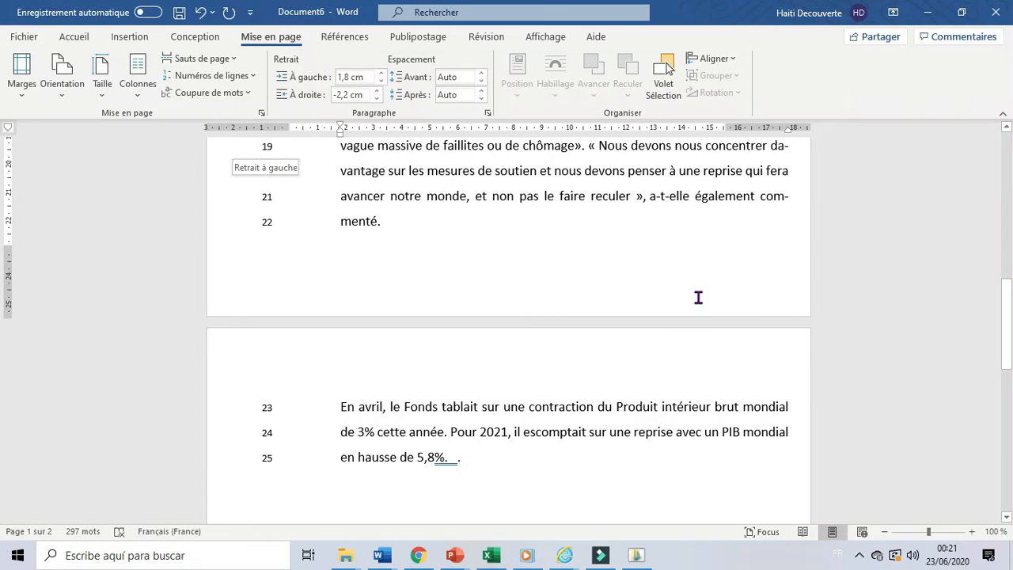
click(256, 83)
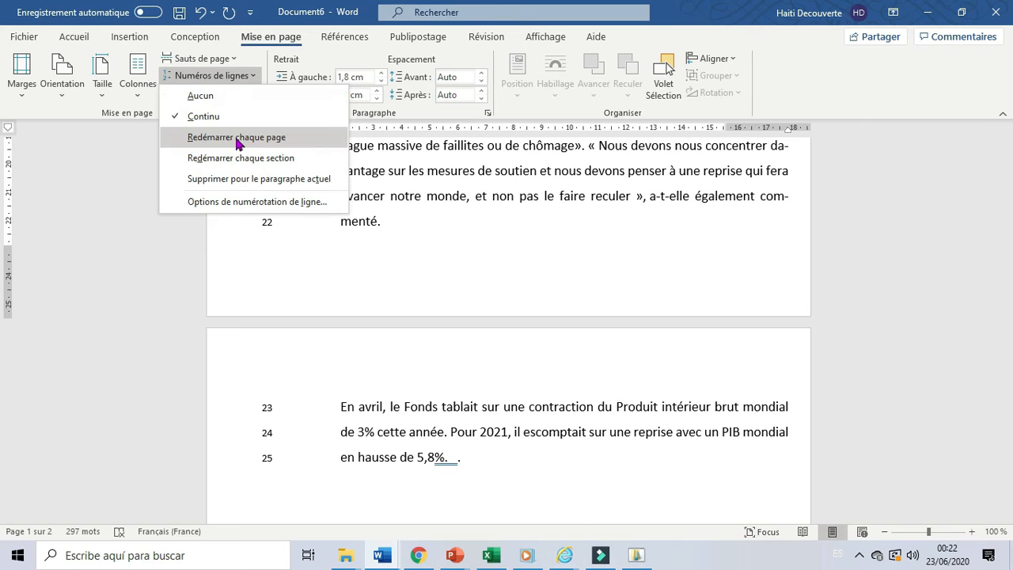
click(236, 139)
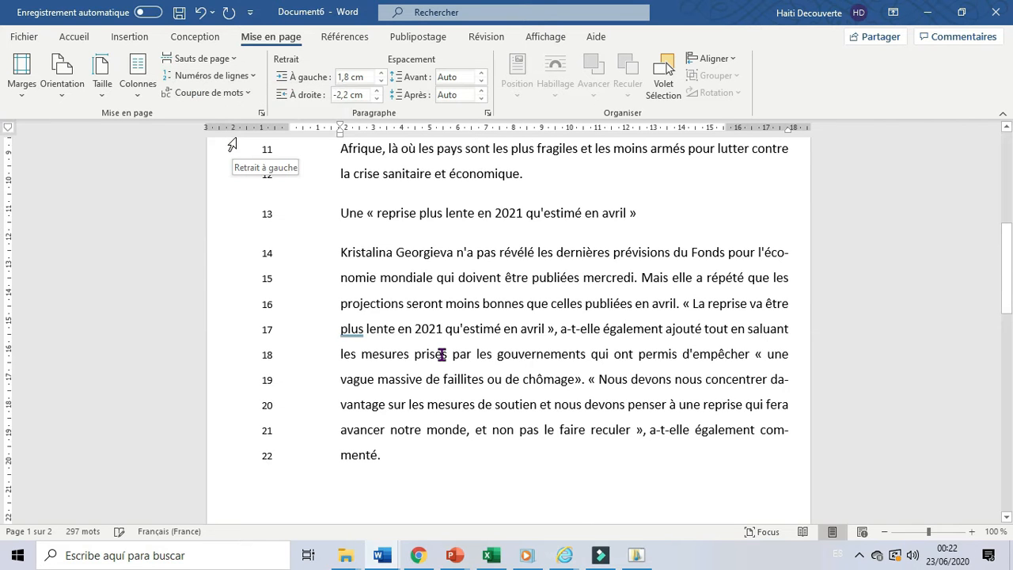
scroll(957, 462, up, 1)
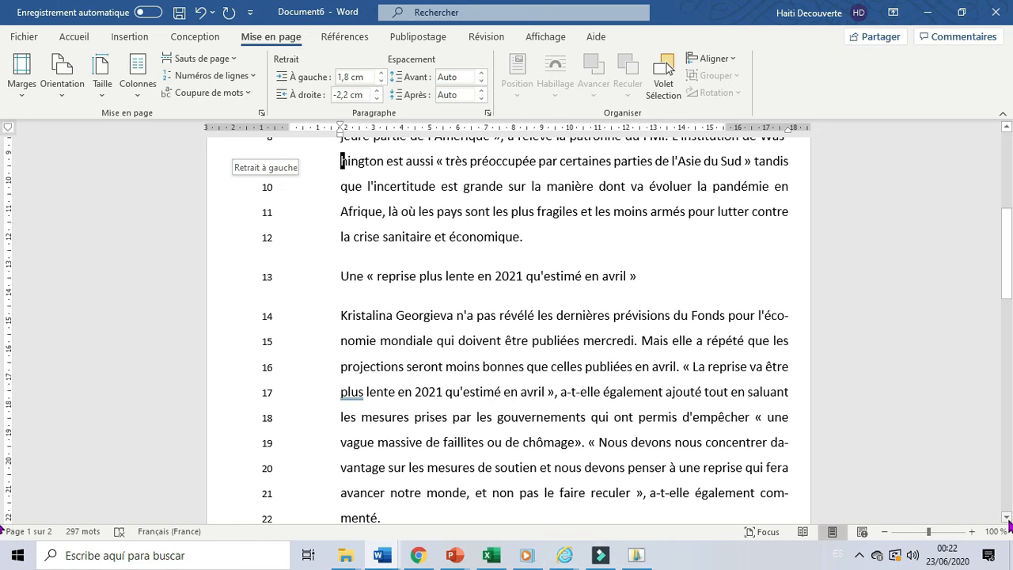
scroll(1010, 526, down, 3)
scroll(1010, 526, down, 2)
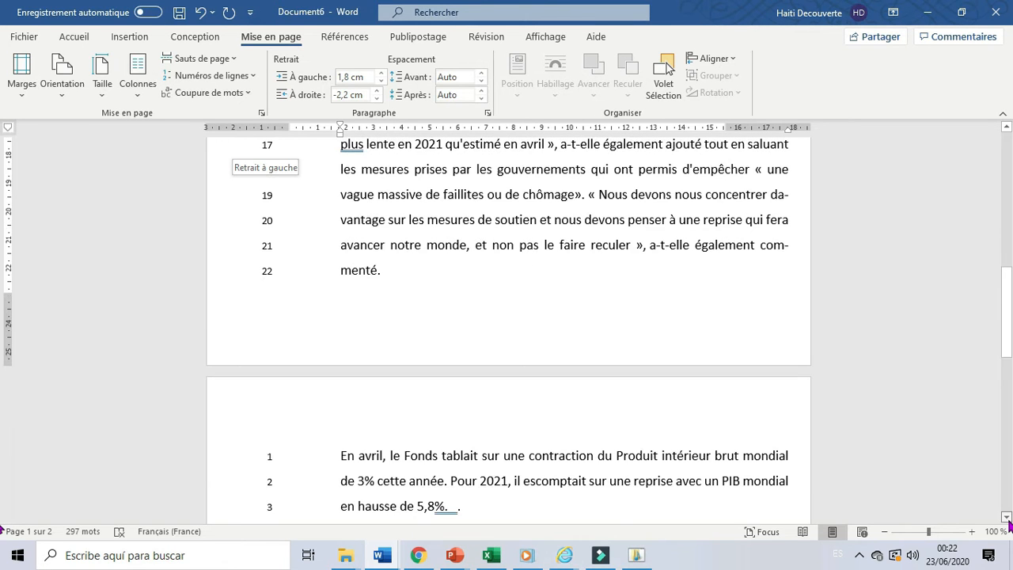
scroll(1010, 527, down, 2)
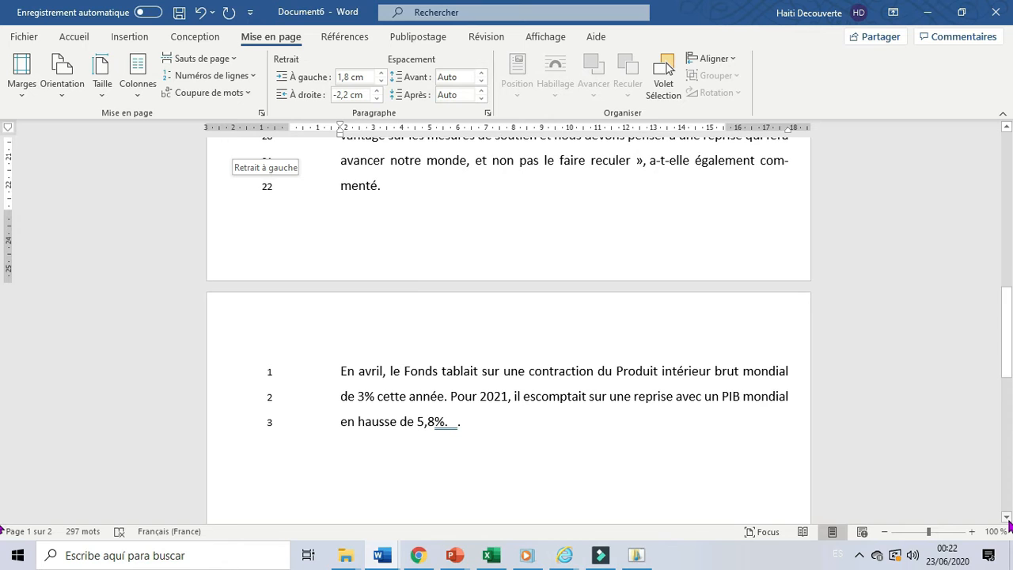
scroll(1010, 526, down, 2)
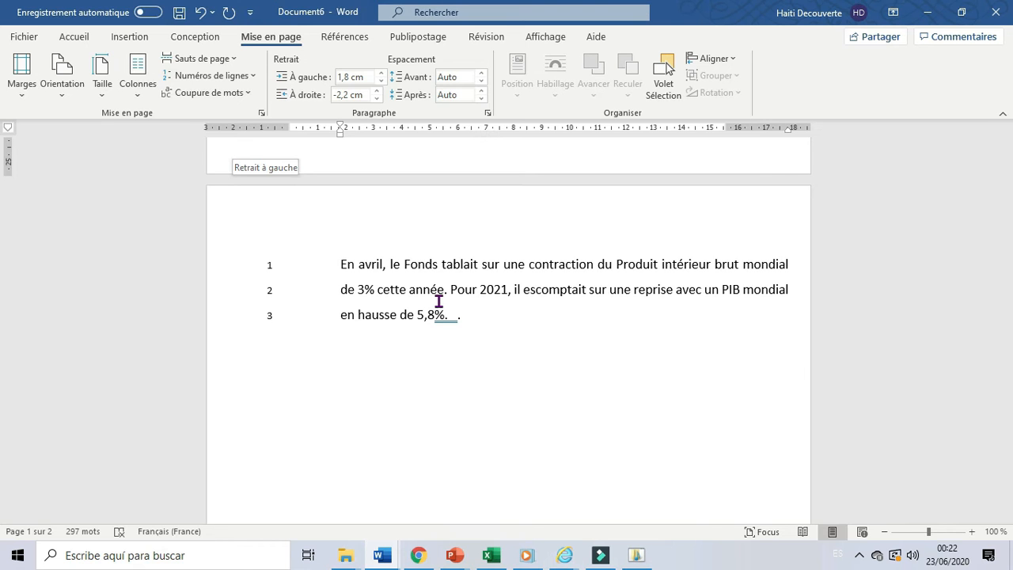
scroll(439, 302, up, 5)
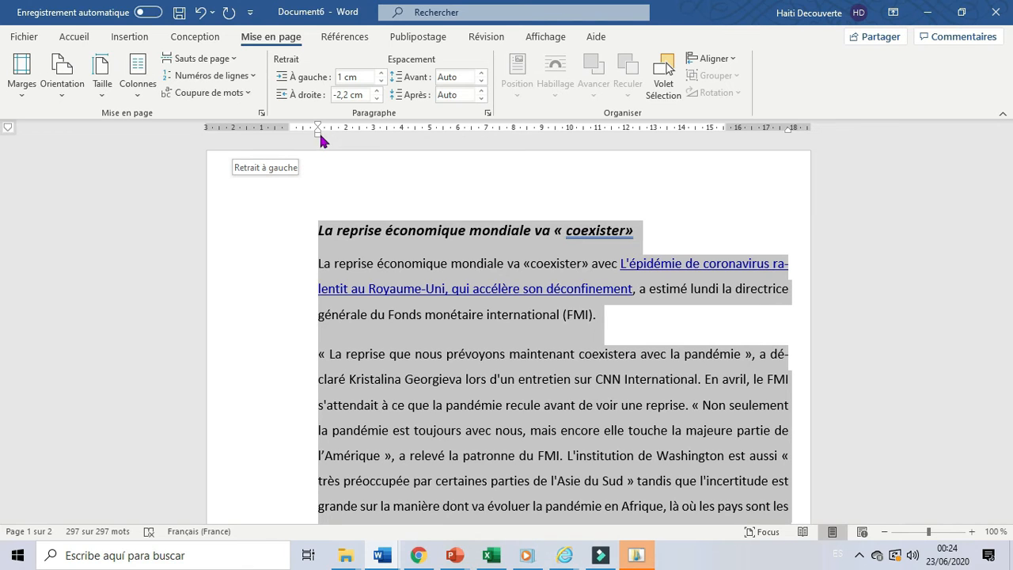
Move the ruler's indent markers for the selected text to a left indent of 1,75 cm and a right indent of -0,66 cm.
mouse_move(316, 127)
mouse_down()
mouse_move(216, 135)
mouse_move(341, 132)
mouse_up()
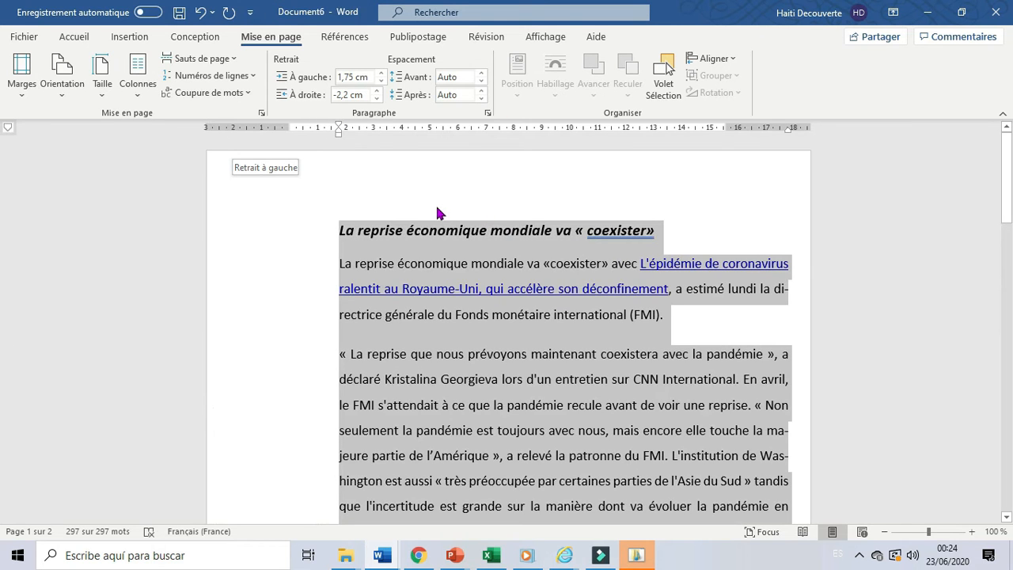
mouse_move(786, 128)
mouse_down()
mouse_move(711, 133)
mouse_move(795, 122)
mouse_move(744, 128)
mouse_up()
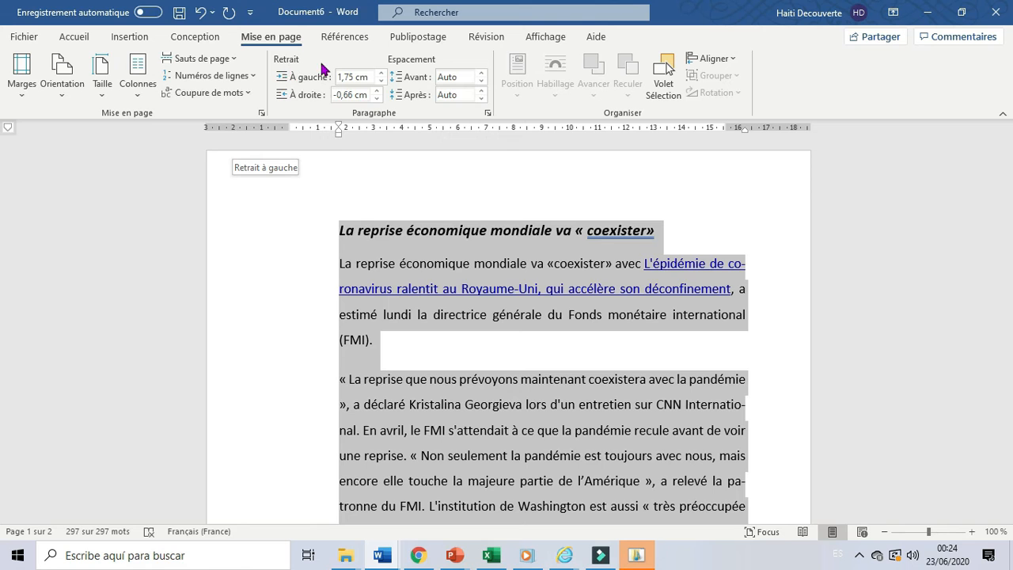
Increase the left indent of the selected text to 4,7 cm.
click(379, 72)
click(378, 72)
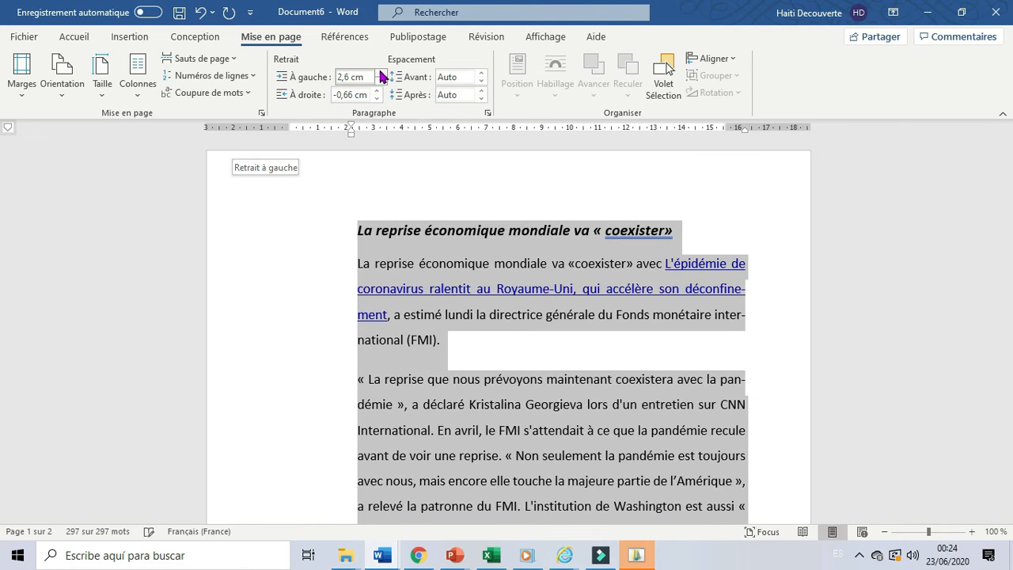
click(378, 71)
click(378, 71)
click(379, 72)
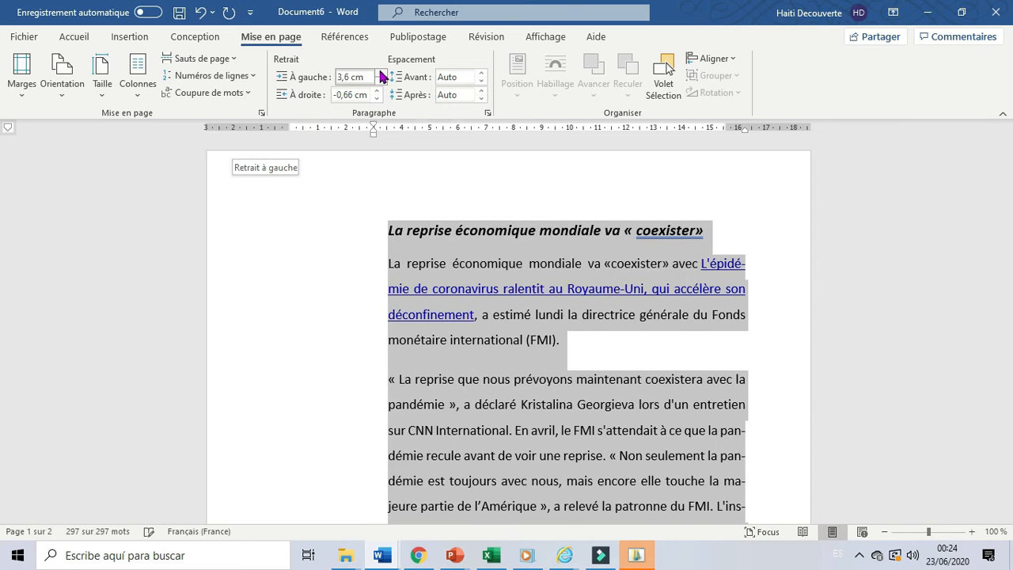
click(378, 71)
click(379, 71)
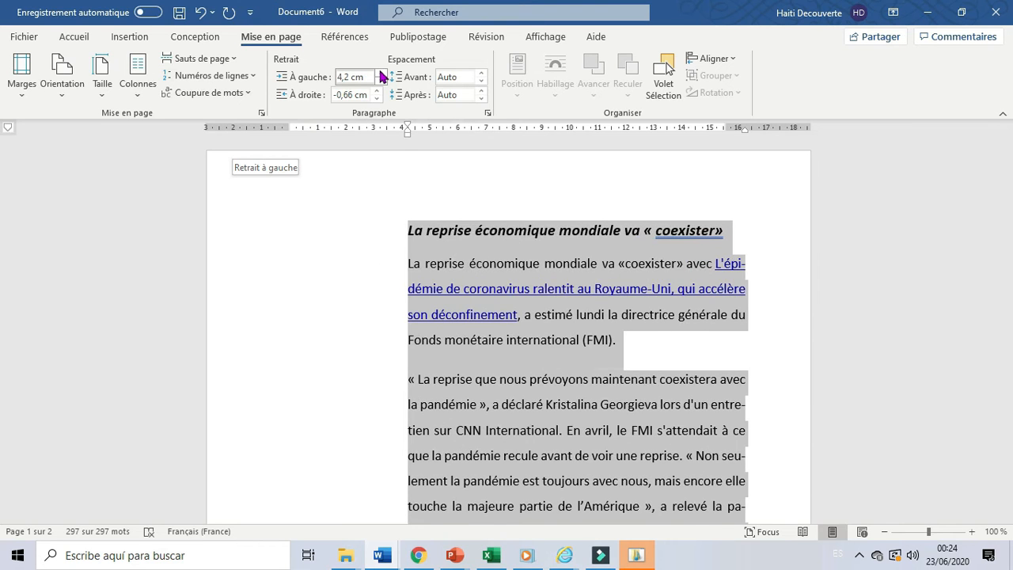
click(380, 72)
click(380, 71)
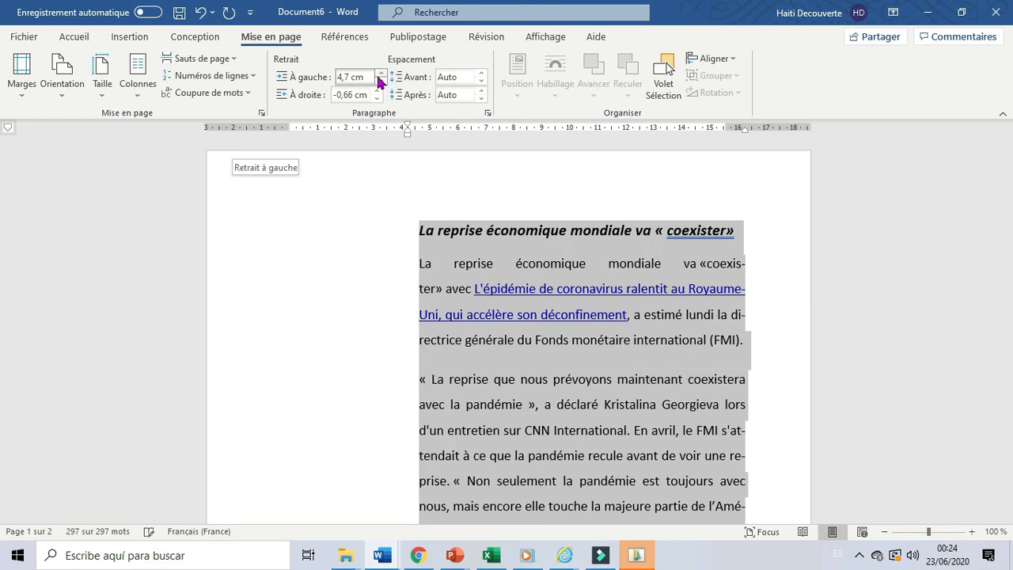
Increase the right indent of the selected text to 4 cm.
click(379, 91)
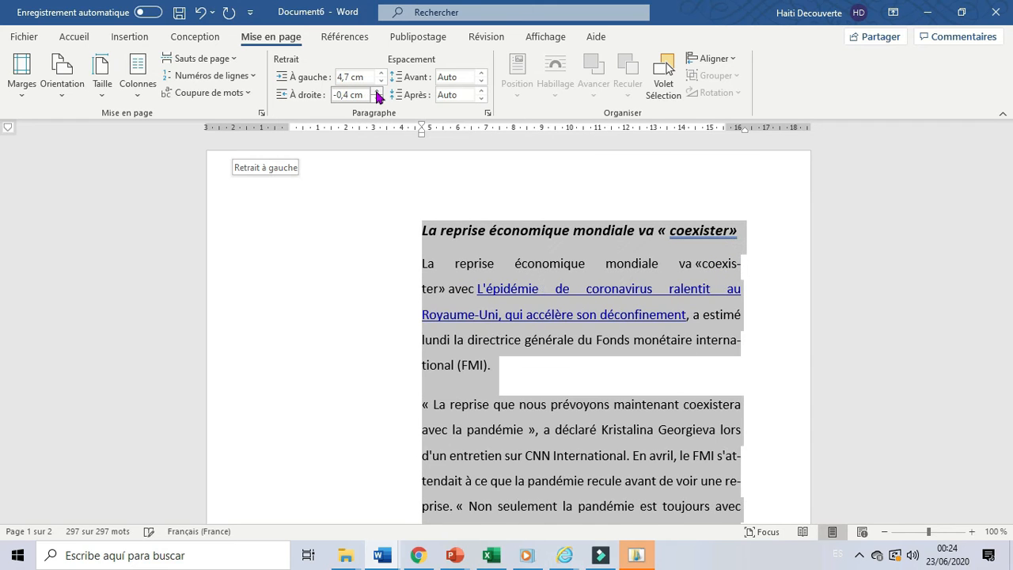
click(378, 91)
click(378, 91)
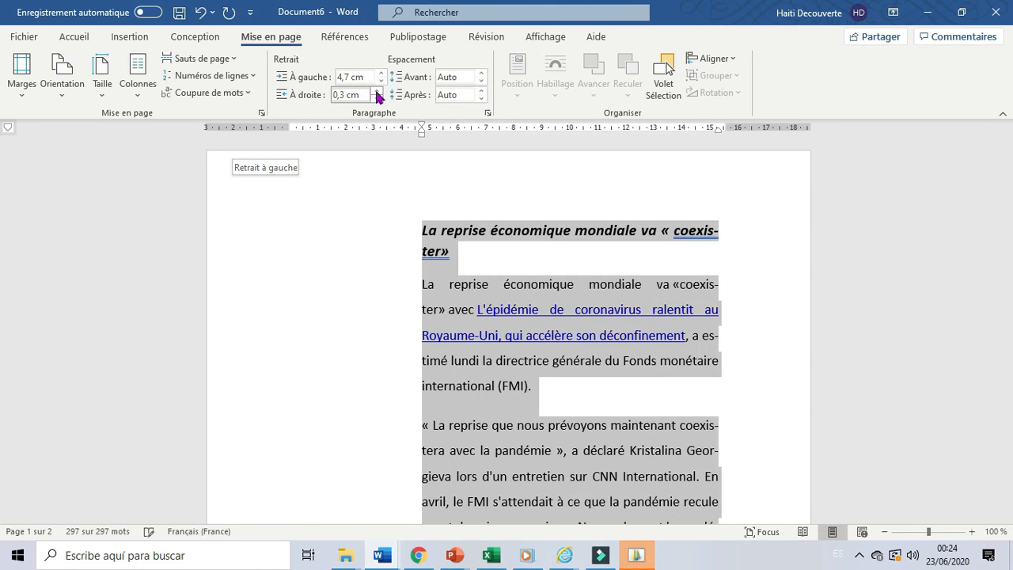
click(379, 91)
click(378, 91)
click(378, 91)
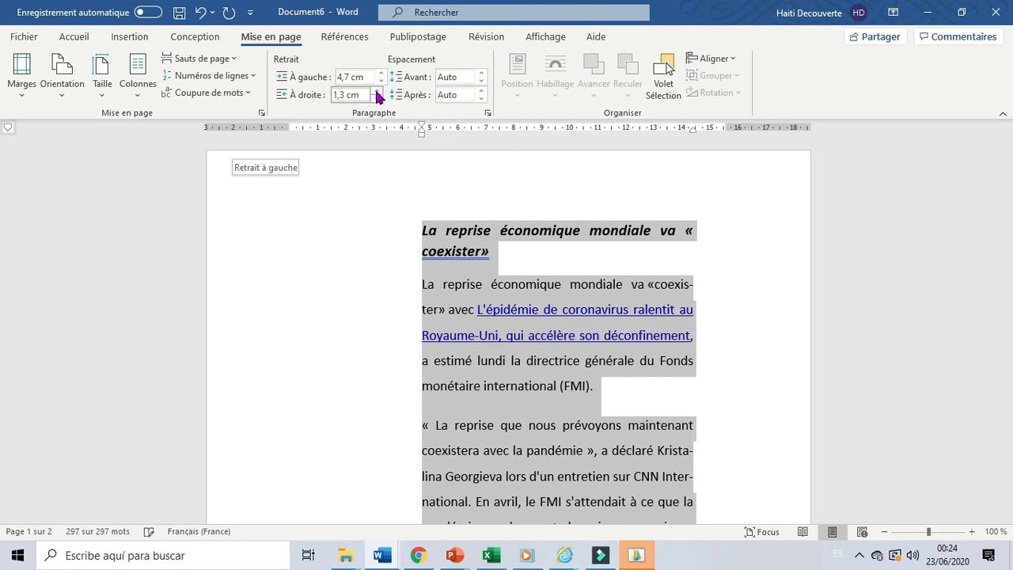
click(378, 91)
click(378, 91)
click(379, 91)
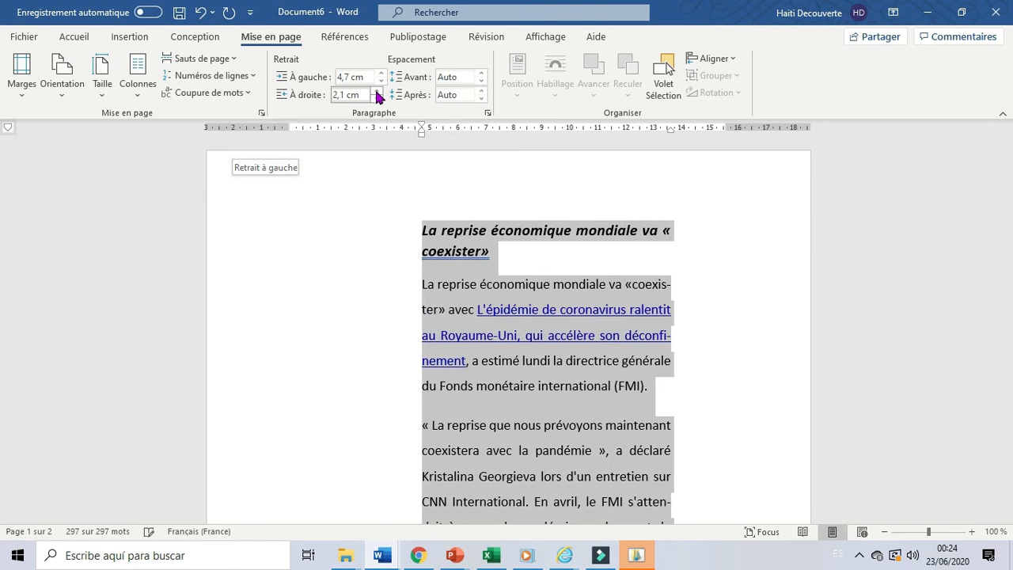
click(378, 91)
click(378, 91)
click(378, 91)
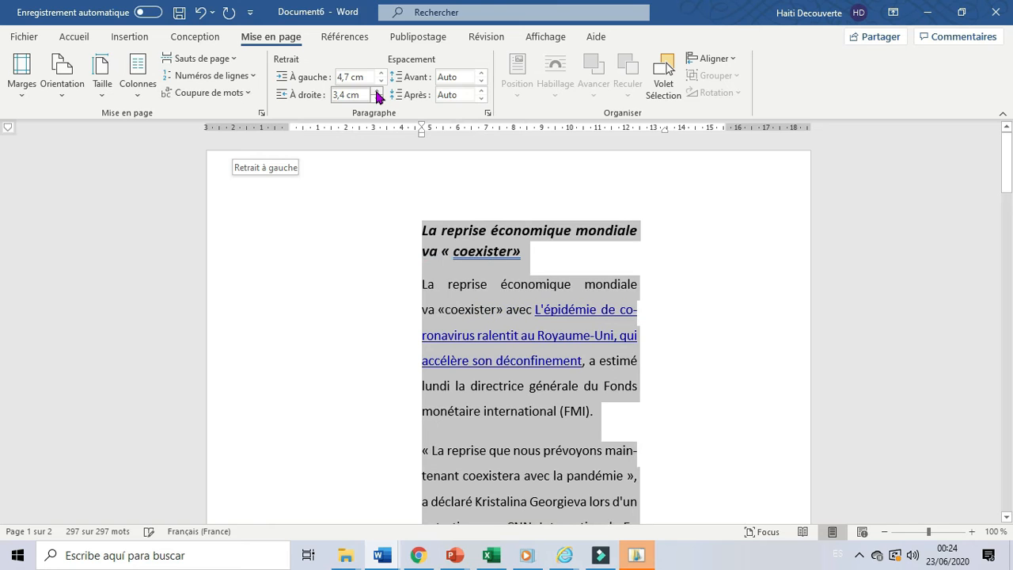
click(378, 91)
click(378, 91)
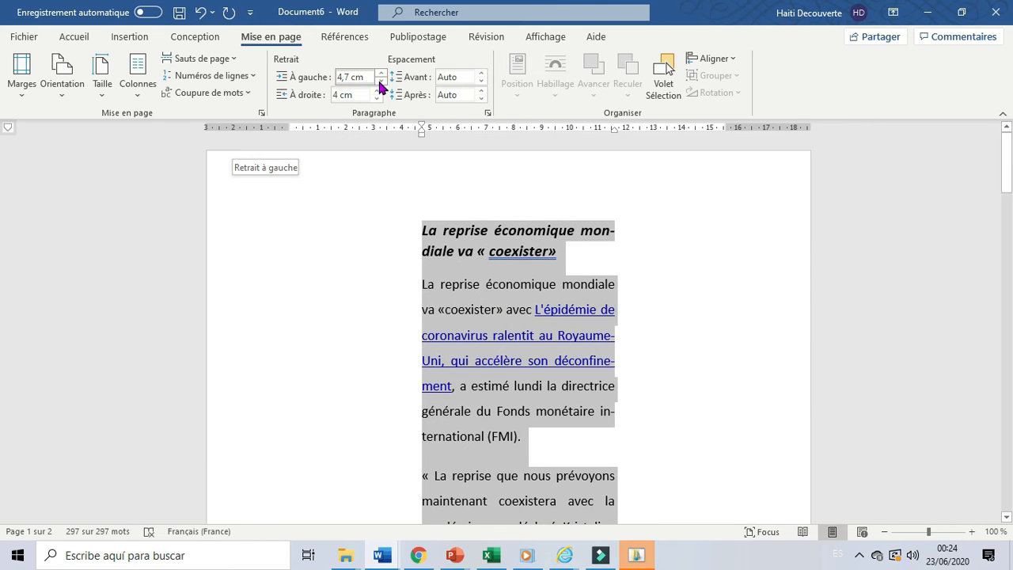
Reduce the left indent of the selected text to -2,1 cm so the text extends into the left margin.
click(379, 85)
click(379, 85)
click(379, 86)
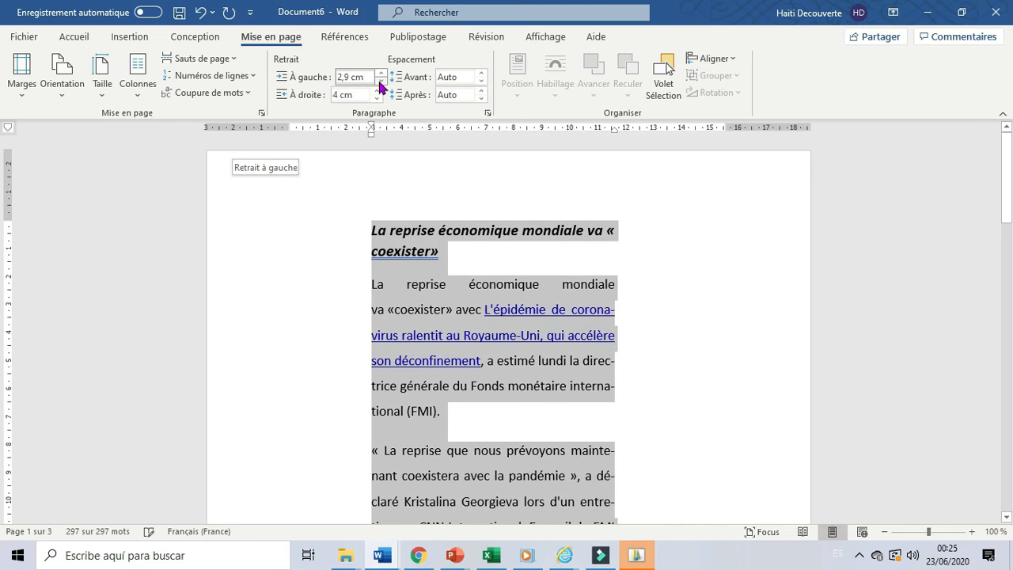
click(379, 86)
click(379, 85)
click(379, 85)
click(379, 85)
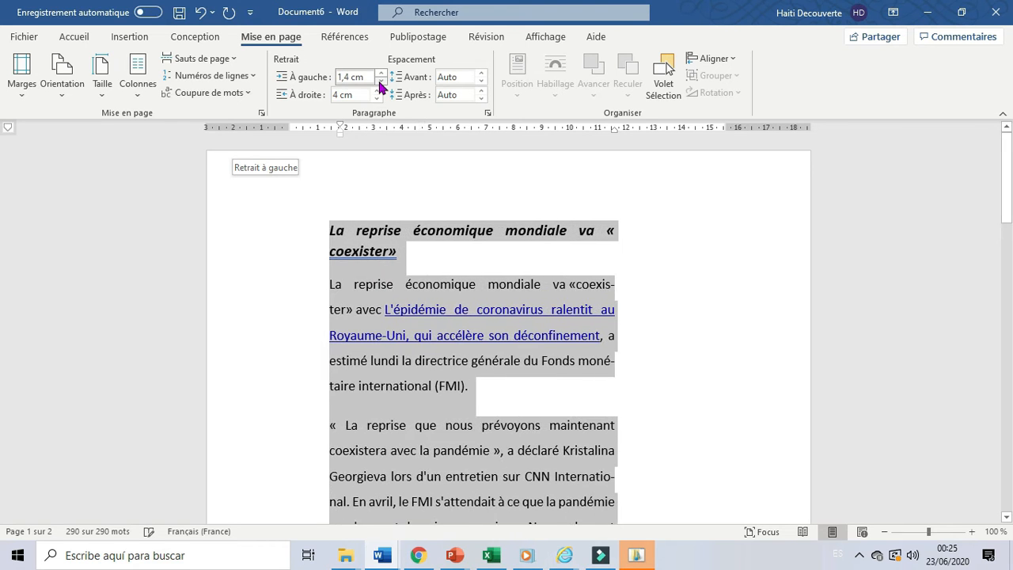
click(379, 86)
click(379, 86)
click(379, 85)
click(379, 85)
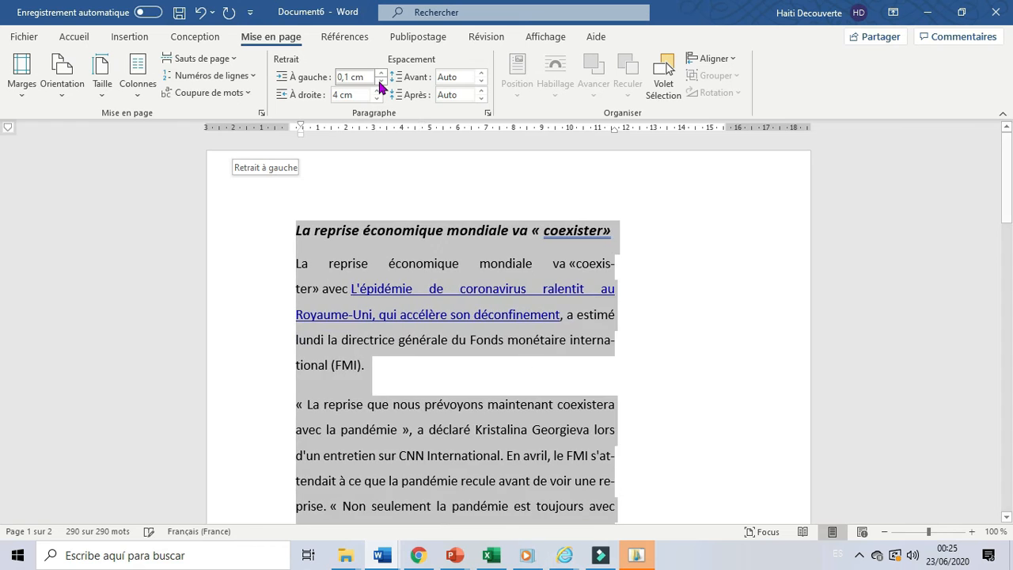
click(380, 86)
click(379, 85)
click(379, 85)
click(379, 85)
click(379, 85)
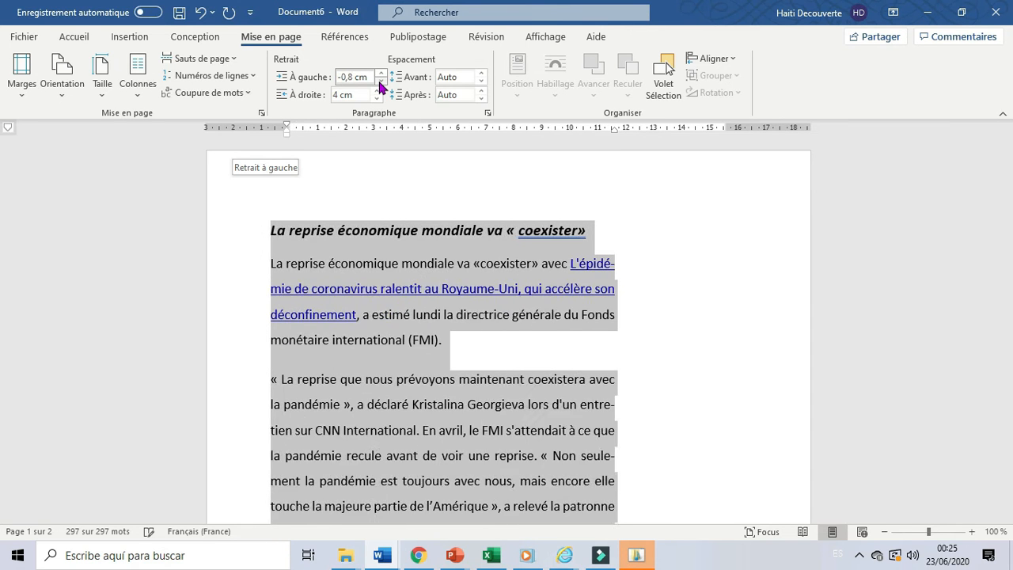
click(380, 86)
click(380, 85)
click(379, 86)
click(379, 85)
click(379, 85)
click(379, 85)
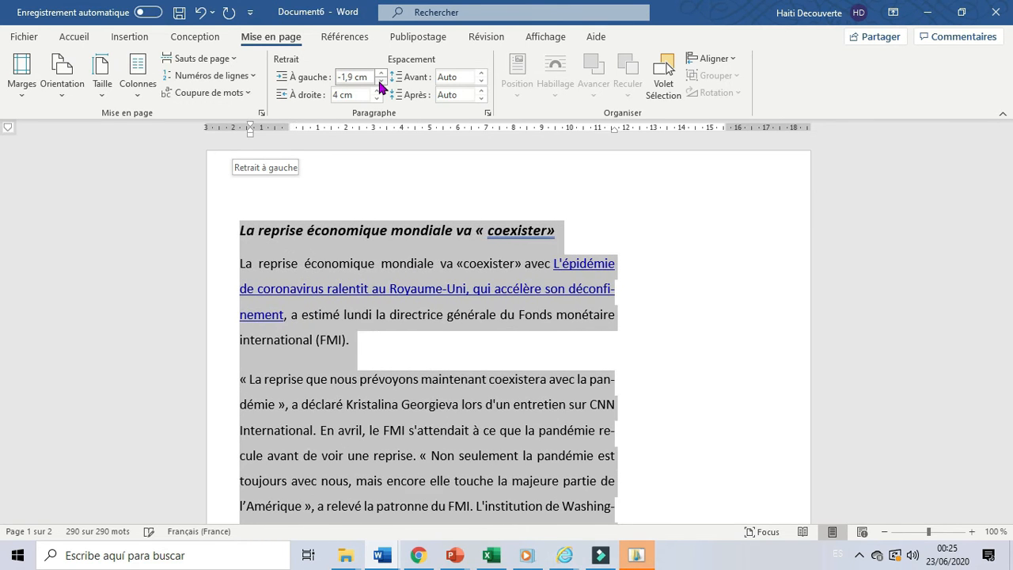
click(379, 86)
click(380, 86)
click(379, 86)
click(380, 85)
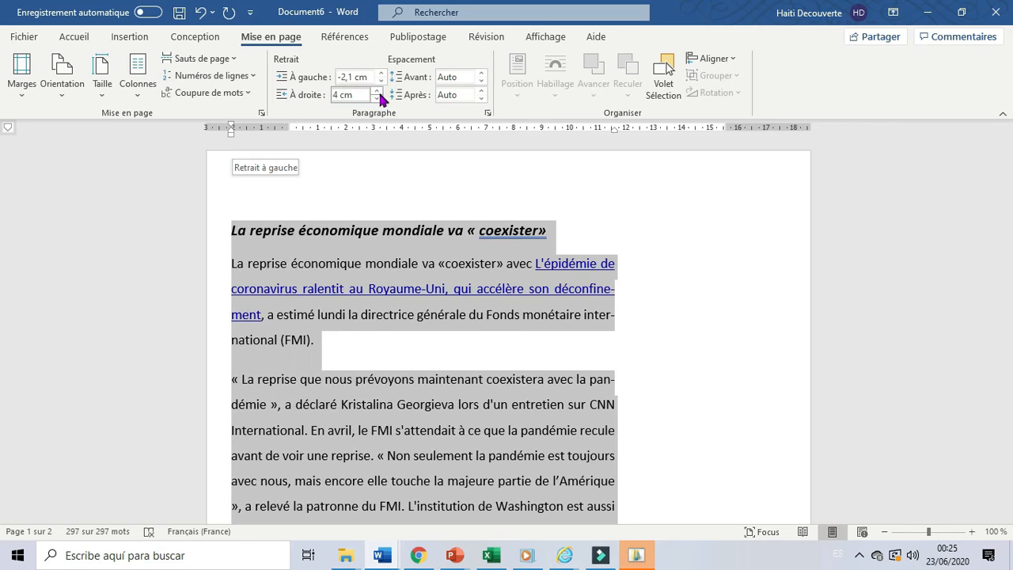
Reduce the right indent of the selected text to -2 cm so the text extends into the right margin.
click(378, 99)
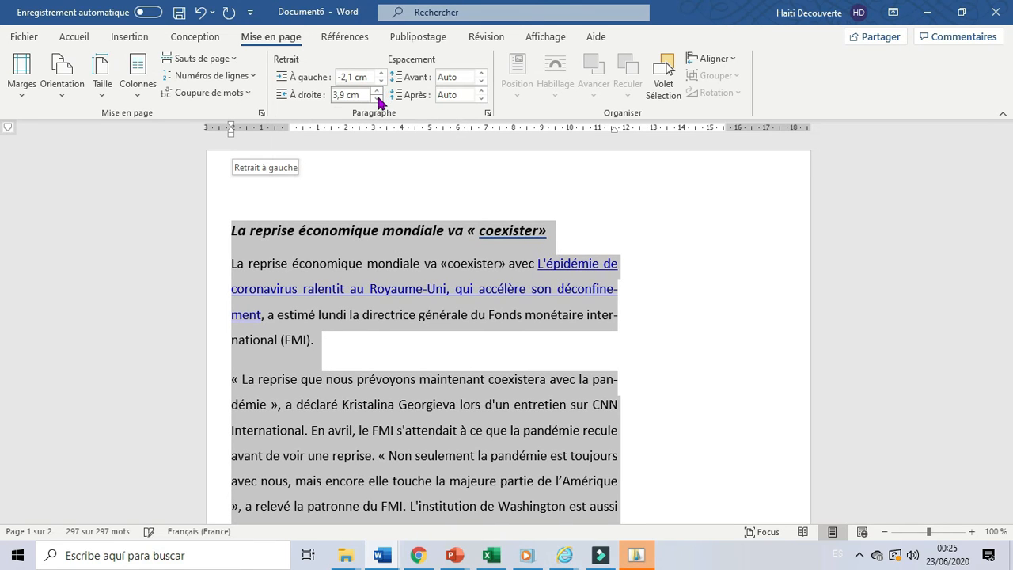
click(377, 99)
click(378, 99)
click(378, 98)
click(378, 99)
click(378, 99)
click(378, 99)
click(378, 99)
click(378, 99)
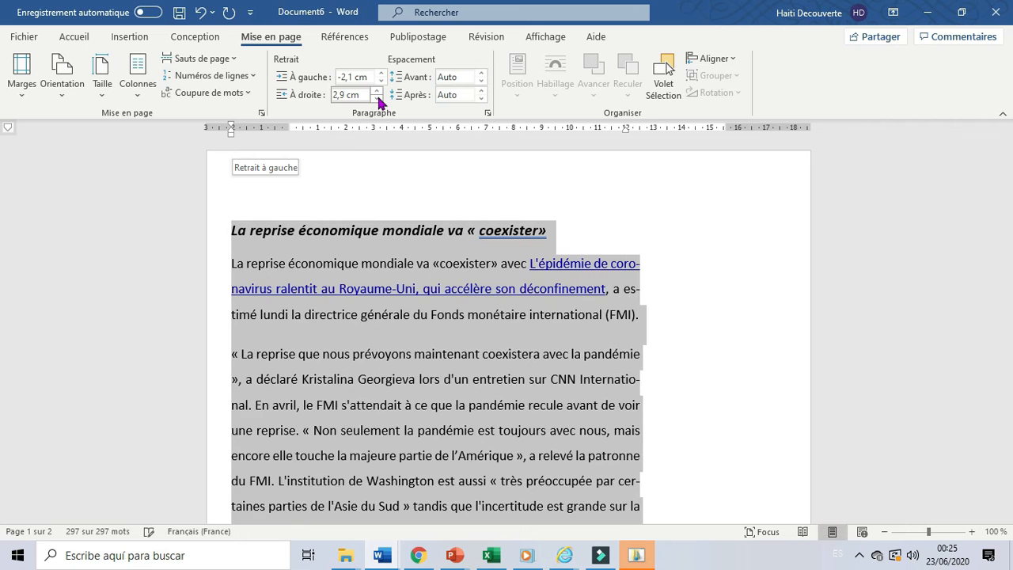
click(378, 99)
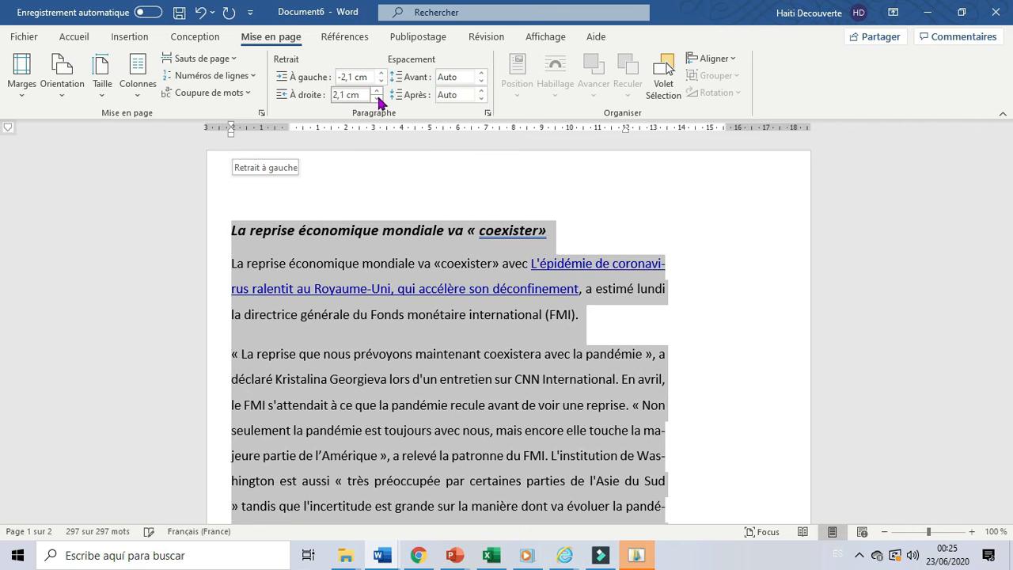
click(378, 99)
click(377, 98)
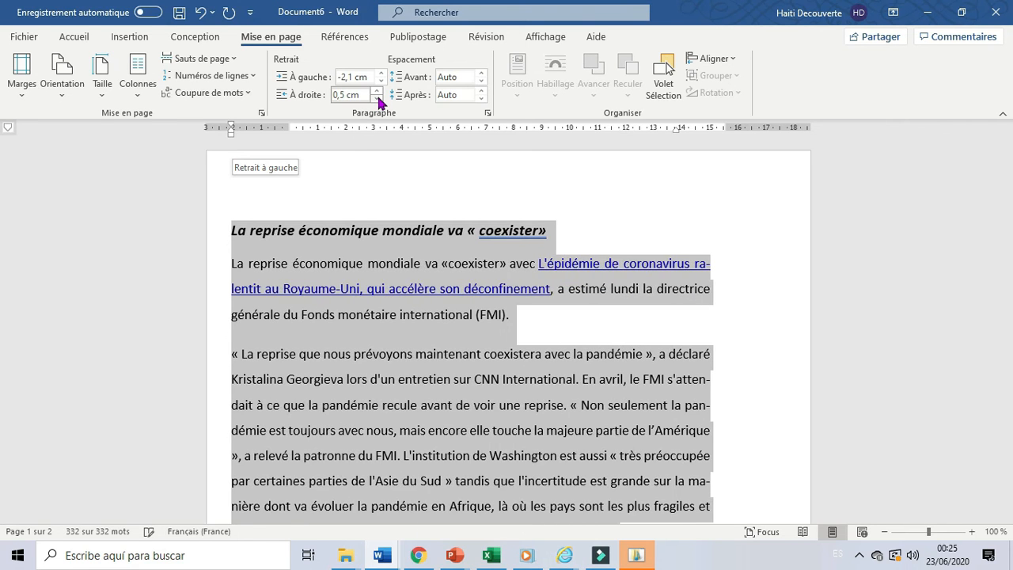
click(377, 99)
click(377, 99)
click(377, 99)
click(378, 99)
click(378, 99)
click(378, 99)
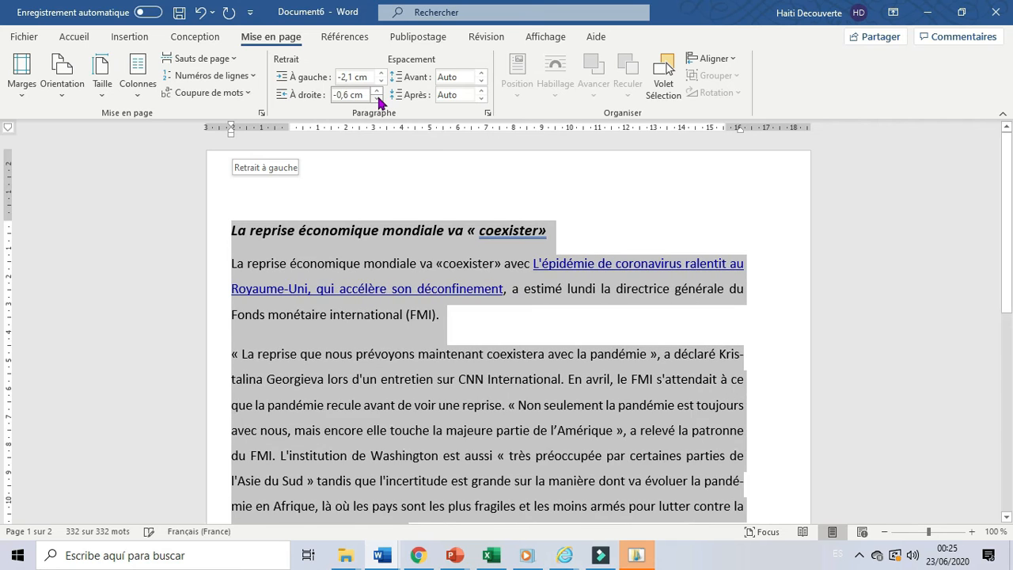
click(377, 98)
click(378, 99)
click(378, 99)
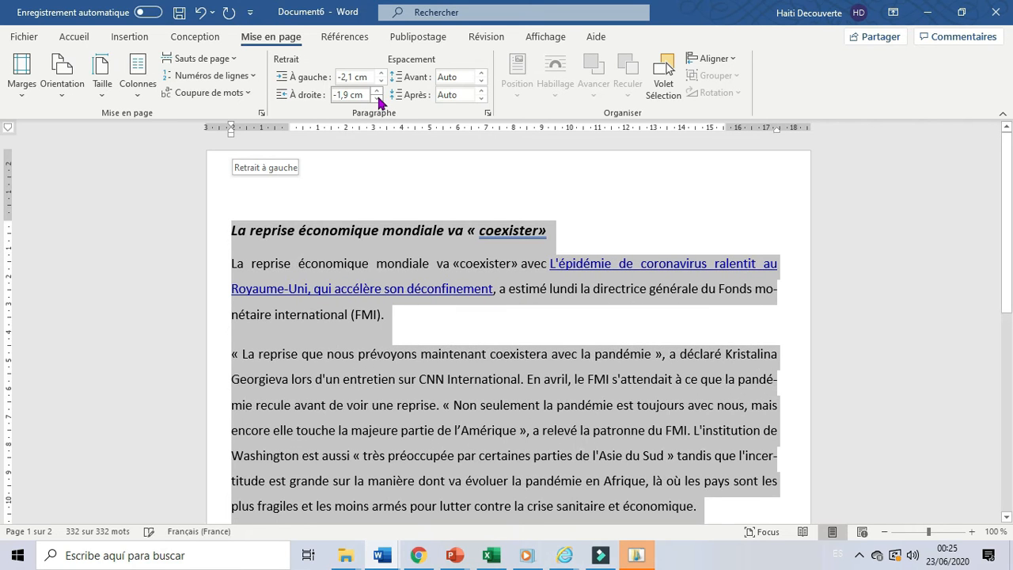
click(377, 99)
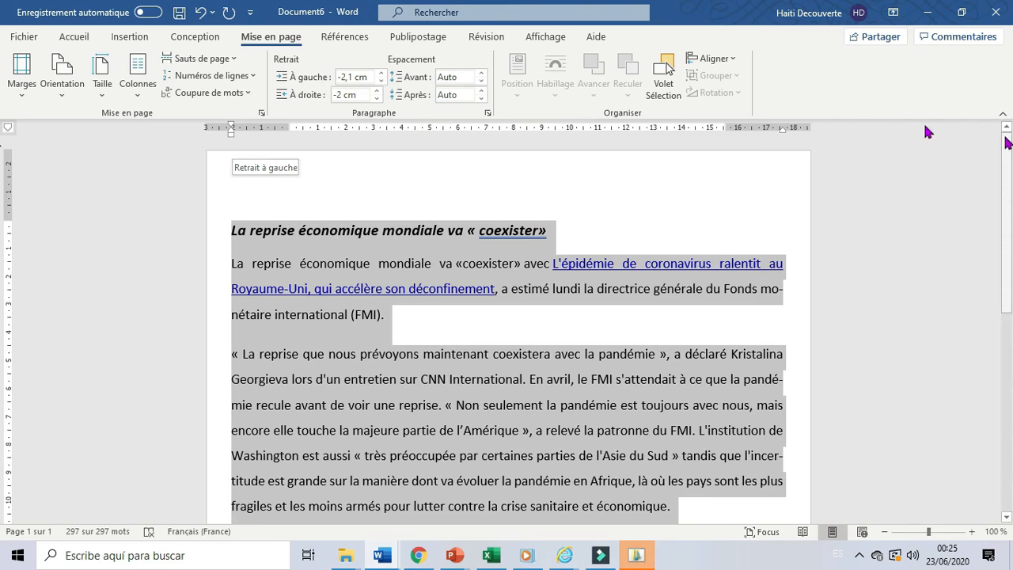
Increase the spacing before the selected paragraphs to 138 pt and look over the enlarged gaps between them.
click(481, 74)
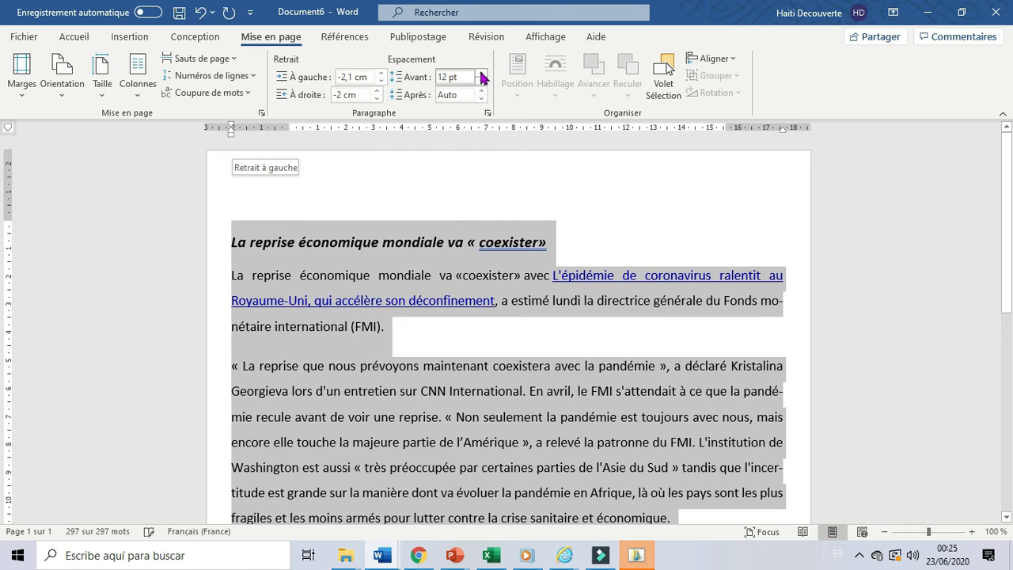
drag(482, 74, 481, 73)
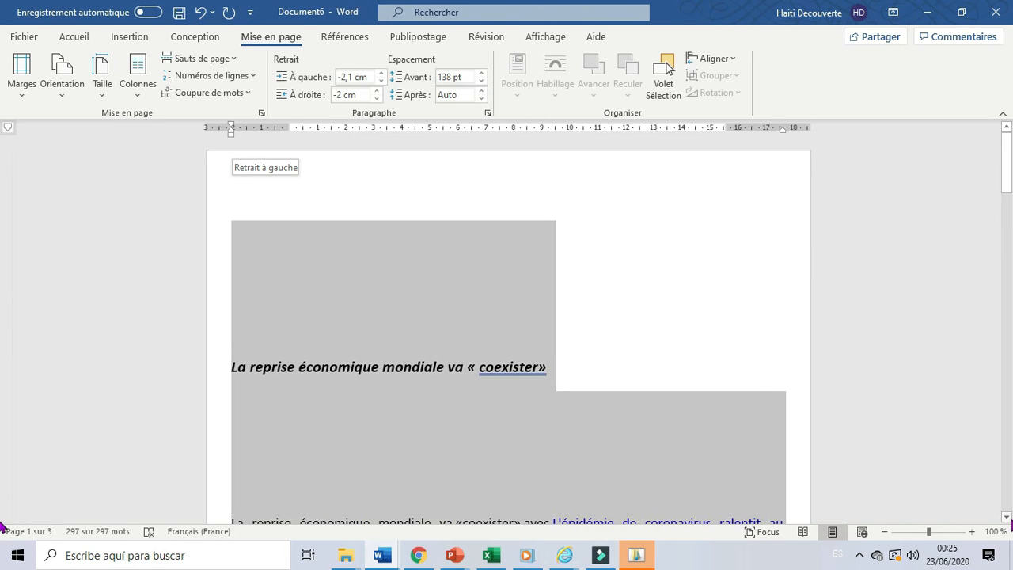
click(1007, 518)
click(1007, 518)
click(1007, 518)
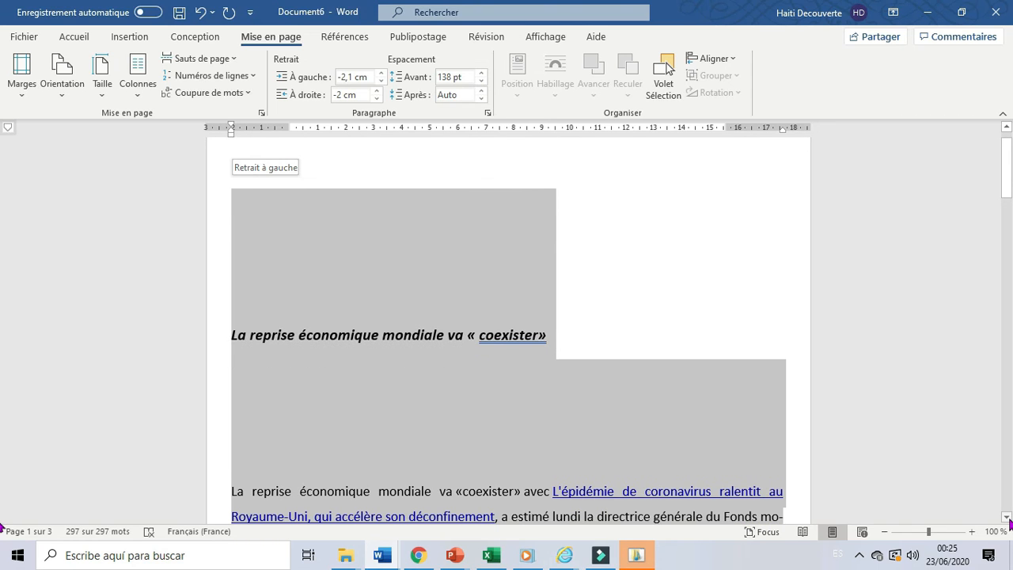
click(1008, 517)
click(1008, 518)
click(1007, 518)
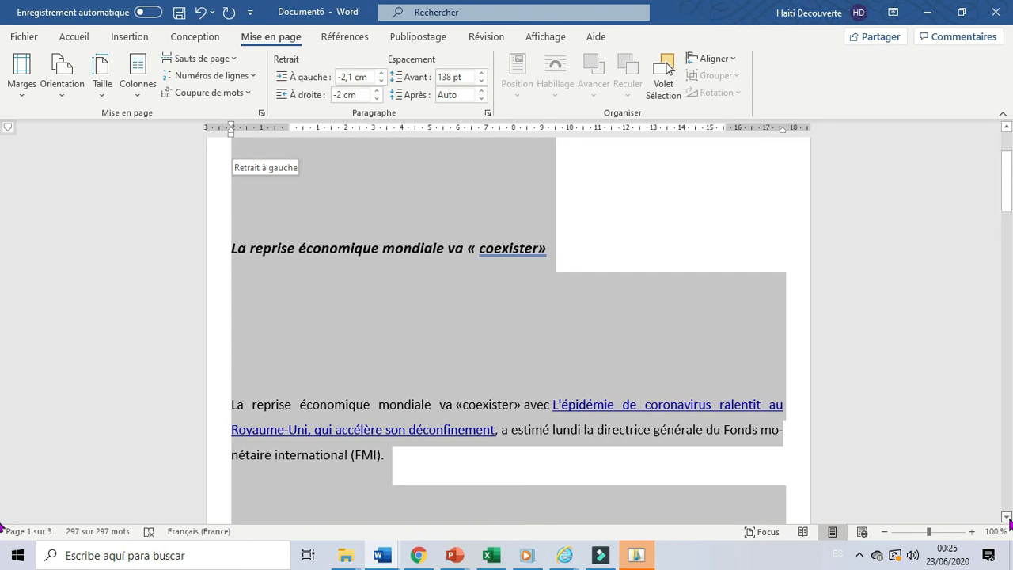
click(1007, 518)
click(1007, 517)
click(1008, 518)
click(1008, 517)
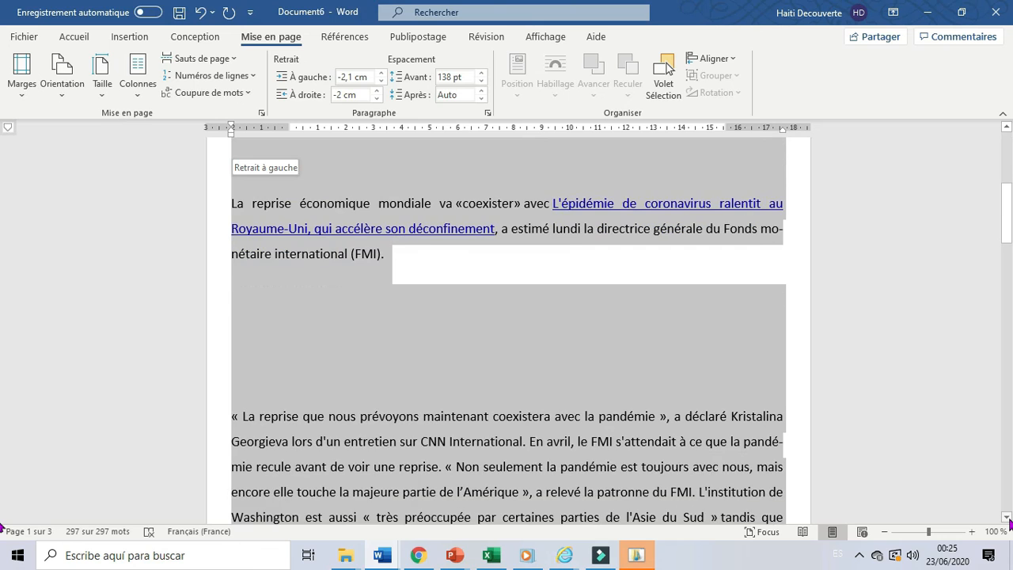
Increase the spacing before the selected paragraphs to 174 pt.
click(482, 73)
click(481, 73)
click(481, 73)
click(481, 73)
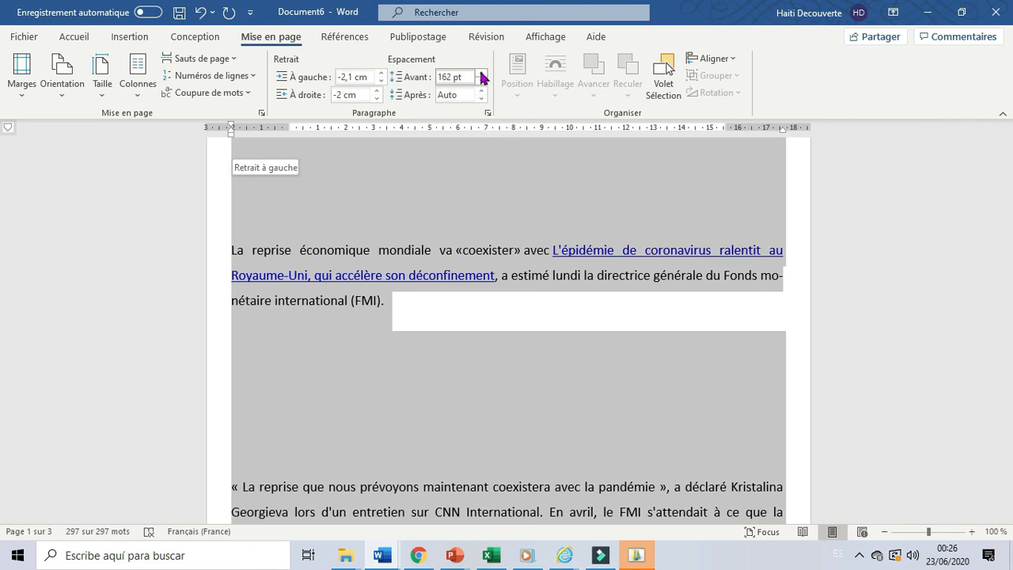
click(481, 73)
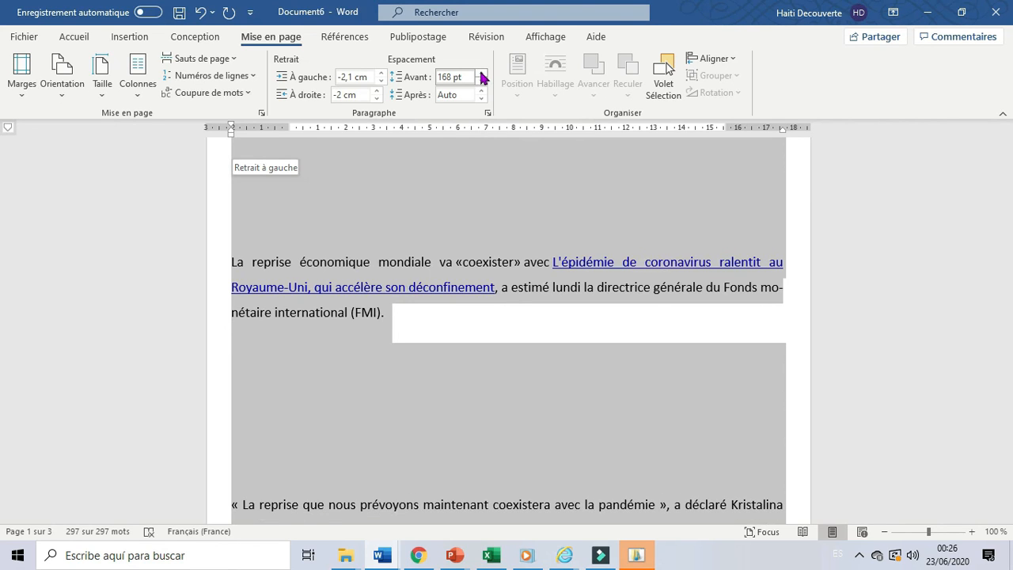
click(481, 73)
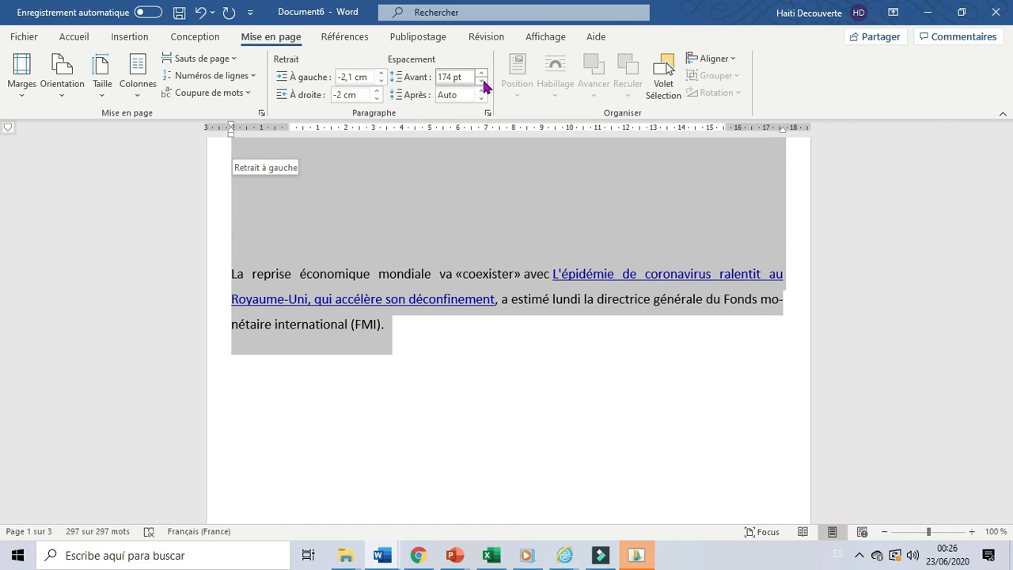
Reduce the spacing before the selected paragraphs to 96 pt.
click(481, 80)
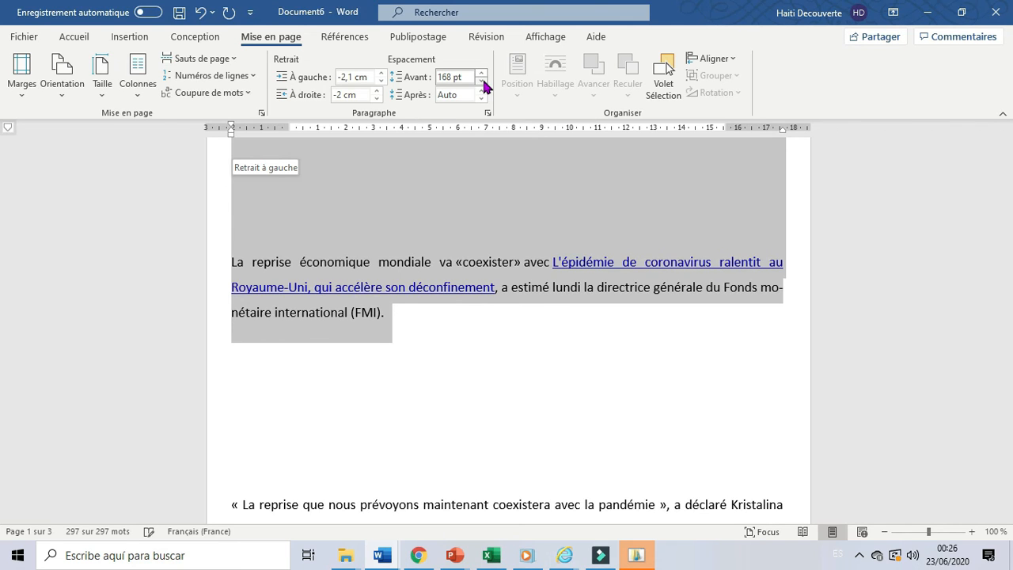
click(482, 80)
click(482, 81)
click(482, 80)
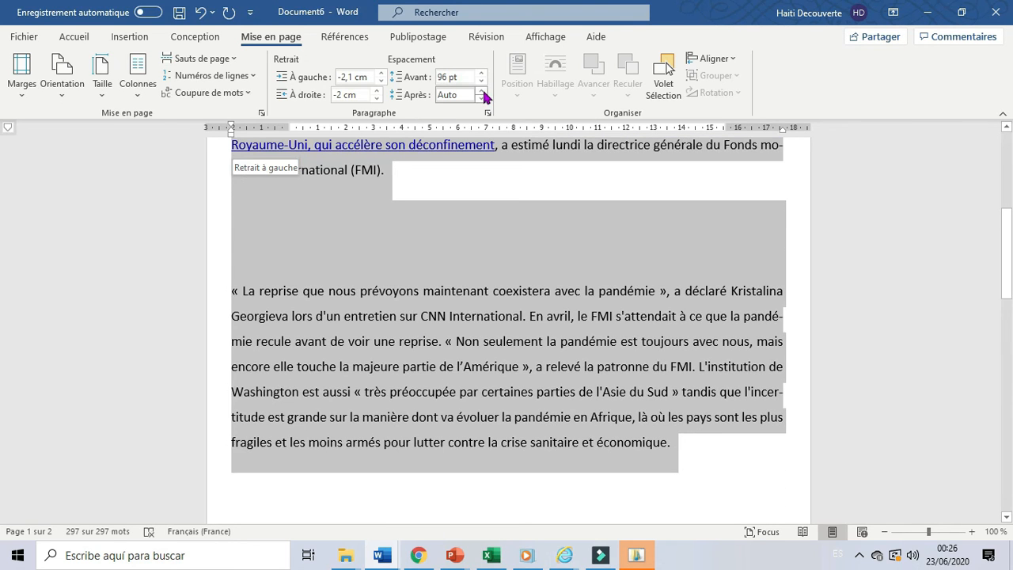
Set the spacing after the selected paragraphs to 30 pt.
click(481, 98)
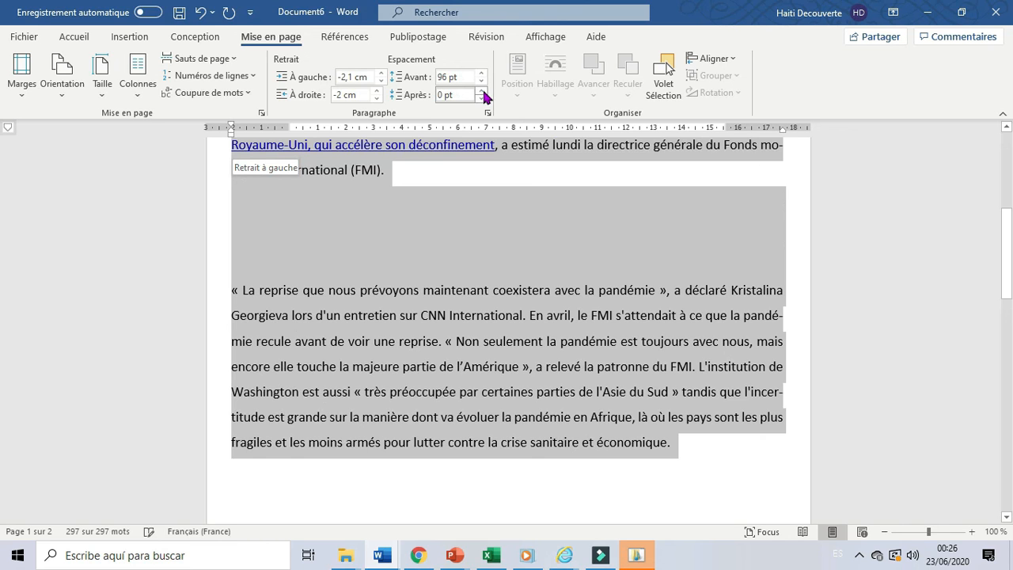
click(482, 91)
drag(482, 91, 437, 79)
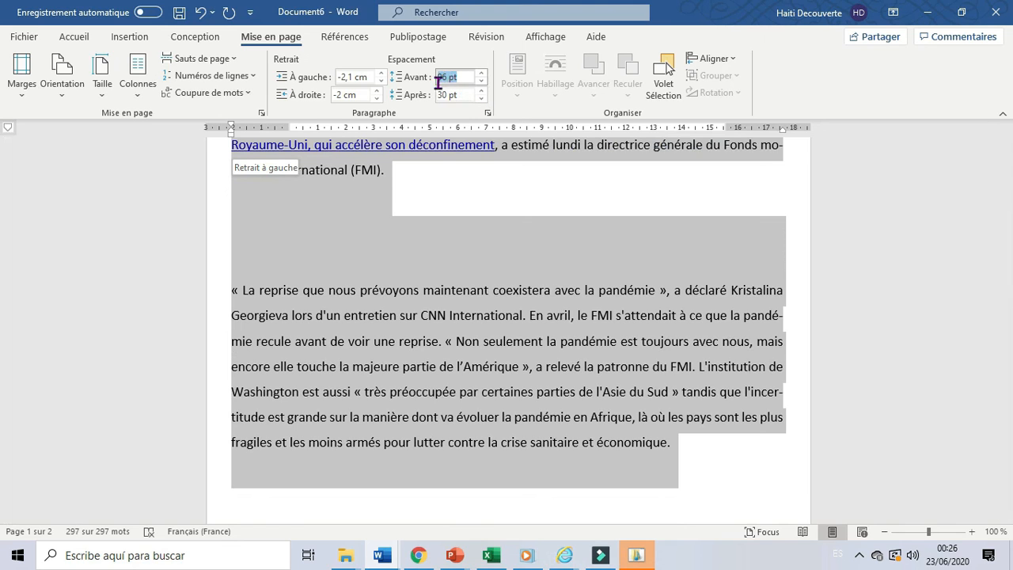
Increase the spacing before the selected paragraphs to 180 pt.
click(481, 72)
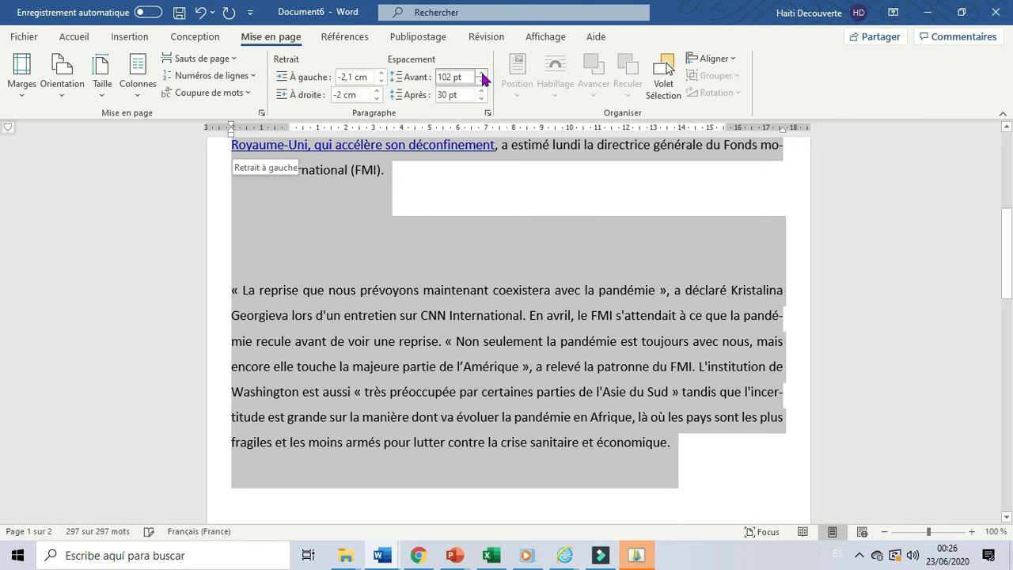
click(448, 78)
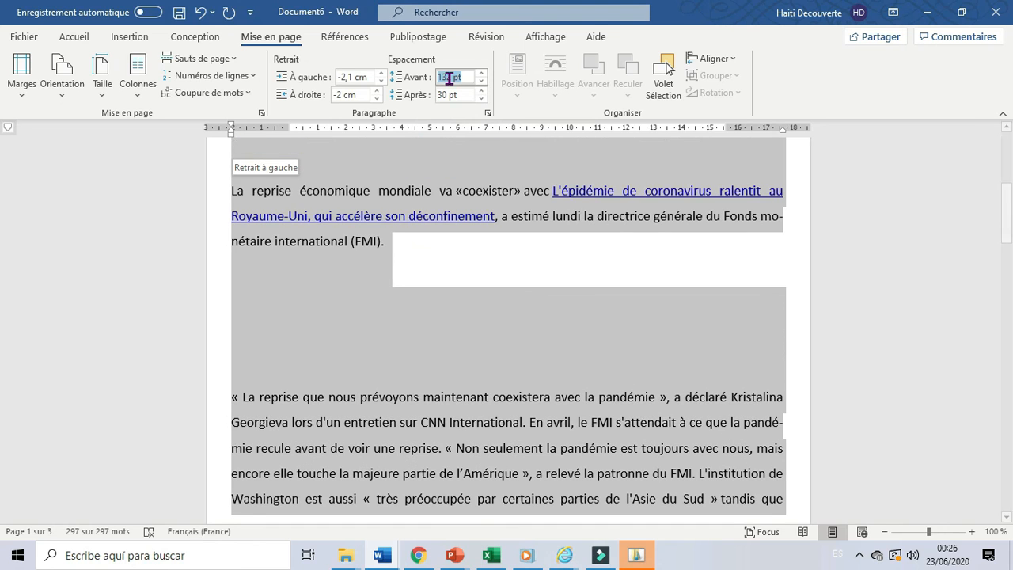
click(449, 78)
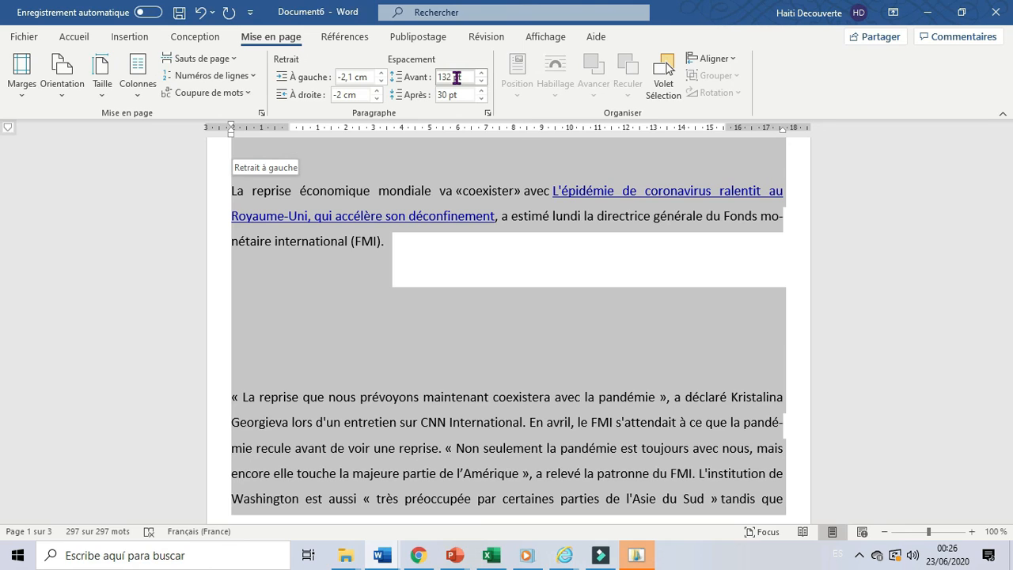
double_click(449, 77)
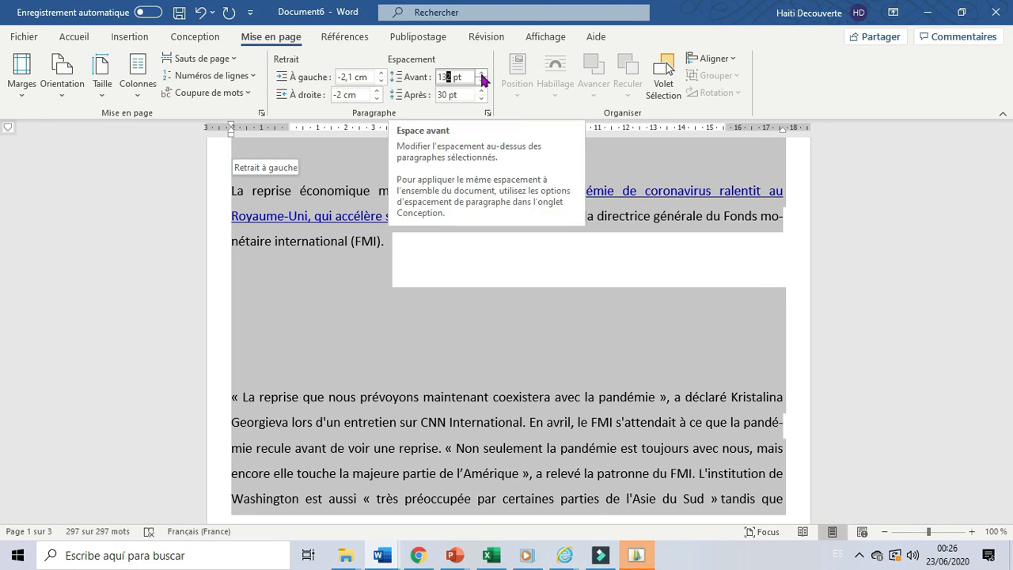
click(481, 73)
click(481, 81)
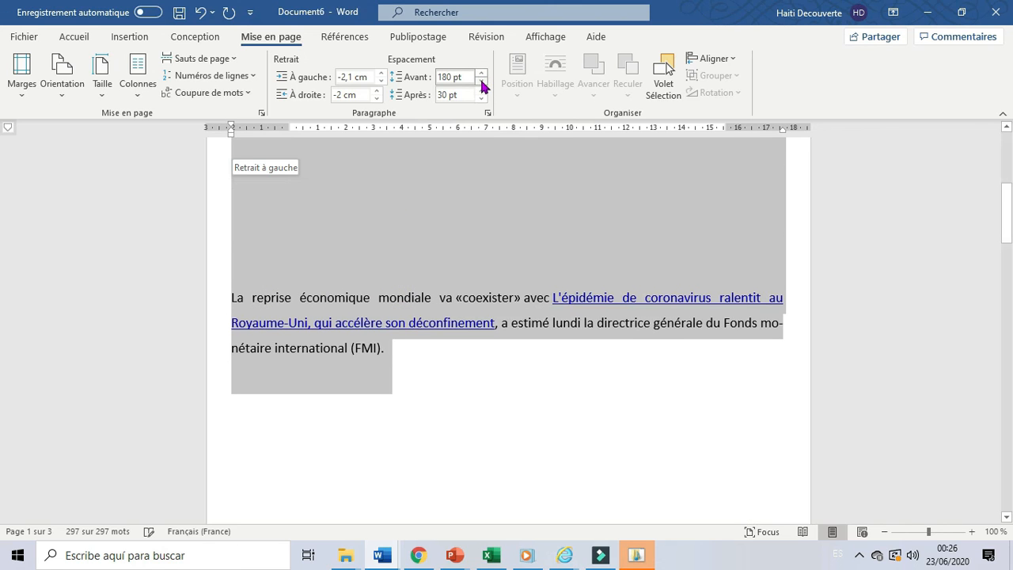
Reduce the spacing before the selected paragraphs all the way down to Auto.
click(481, 81)
click(481, 81)
click(481, 81)
click(481, 81)
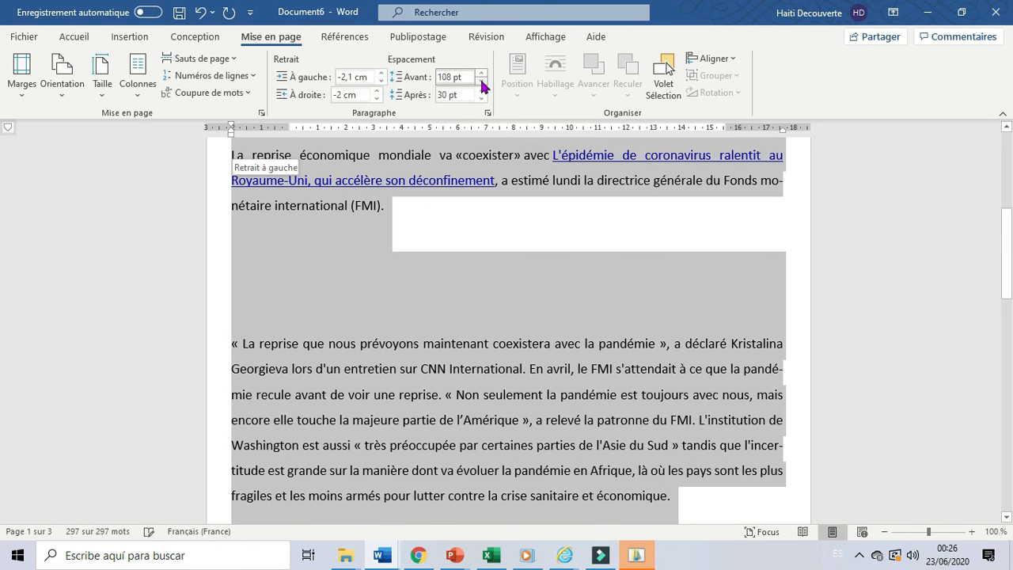
click(482, 81)
click(481, 81)
click(481, 81)
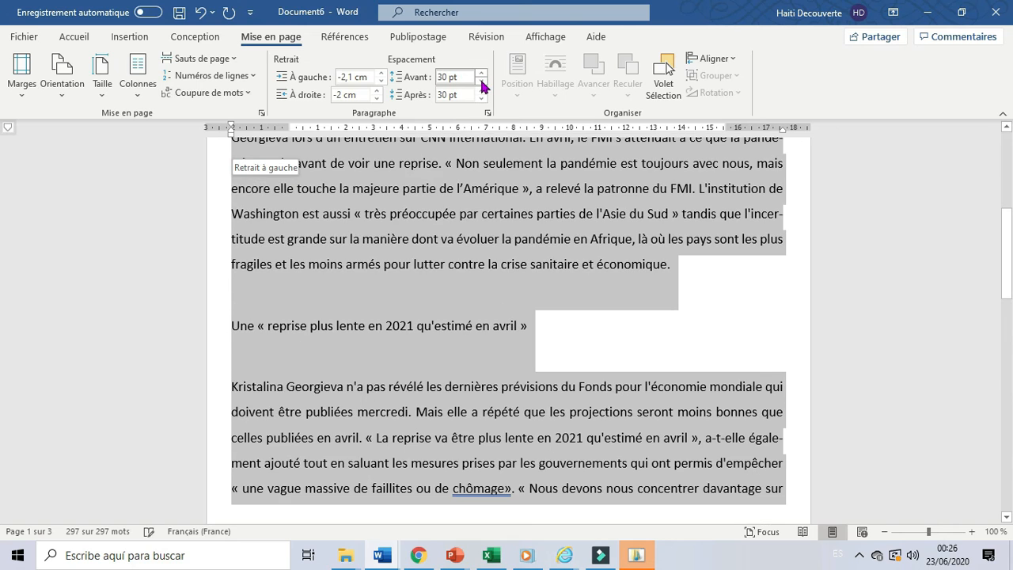
click(481, 81)
click(482, 81)
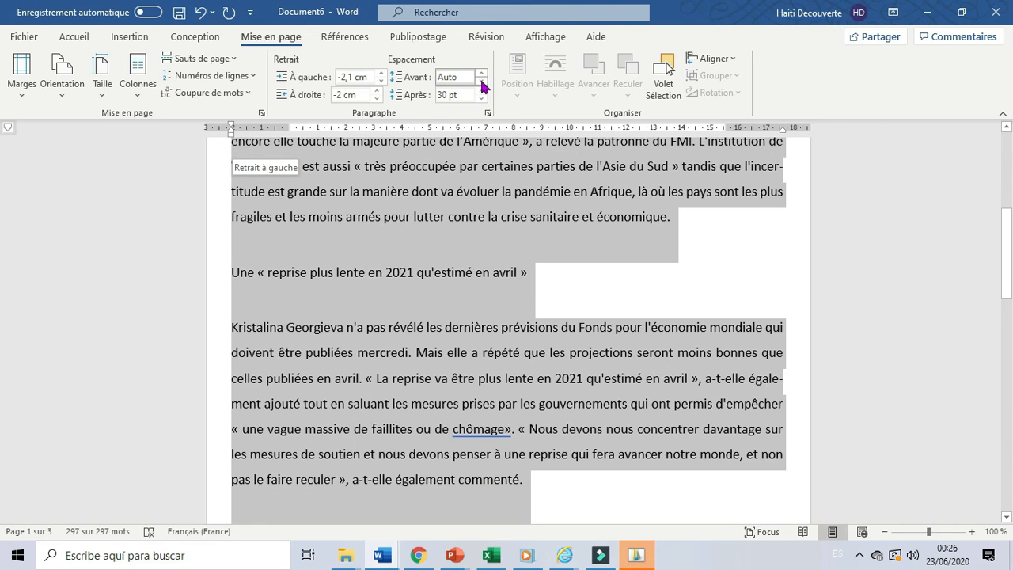
Reduce the spacing after the selected paragraphs to Auto and deselect the text.
click(481, 98)
click(482, 98)
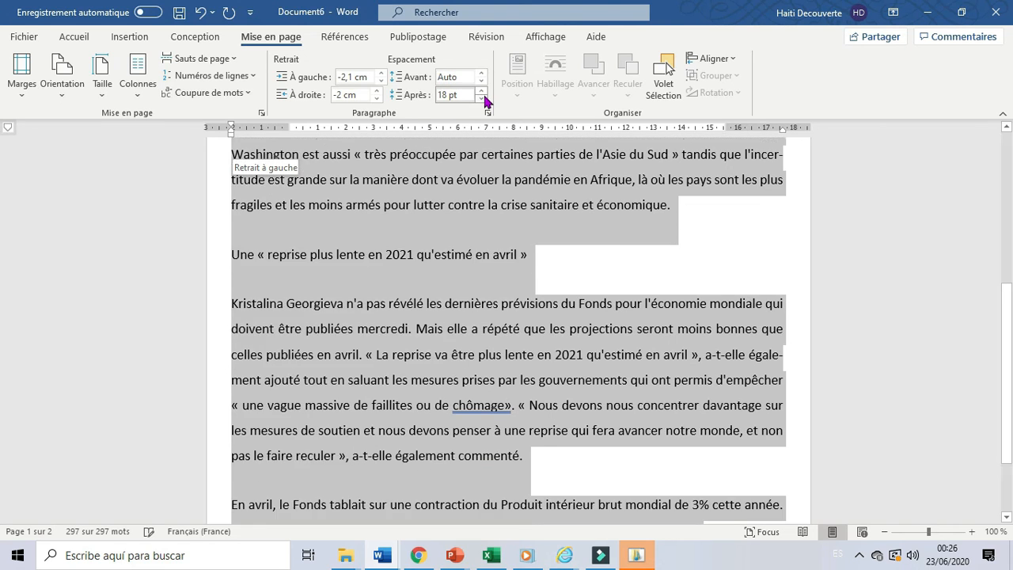
click(481, 98)
click(481, 98)
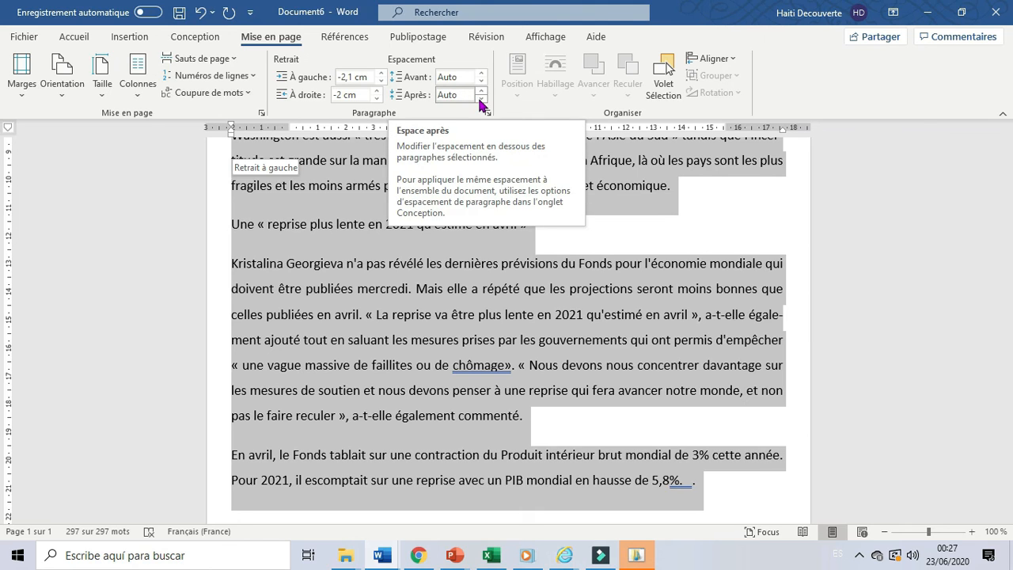
click(531, 225)
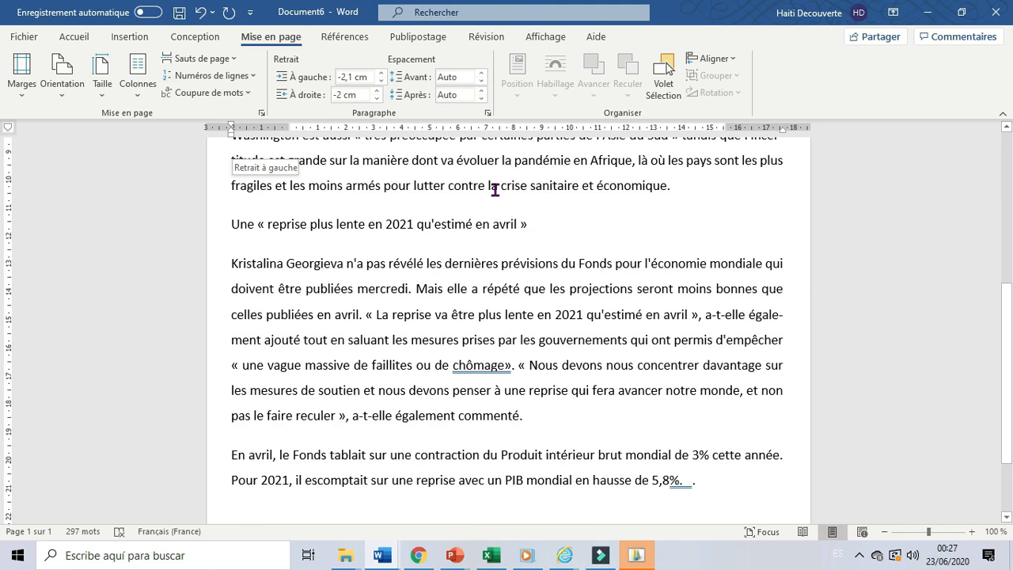